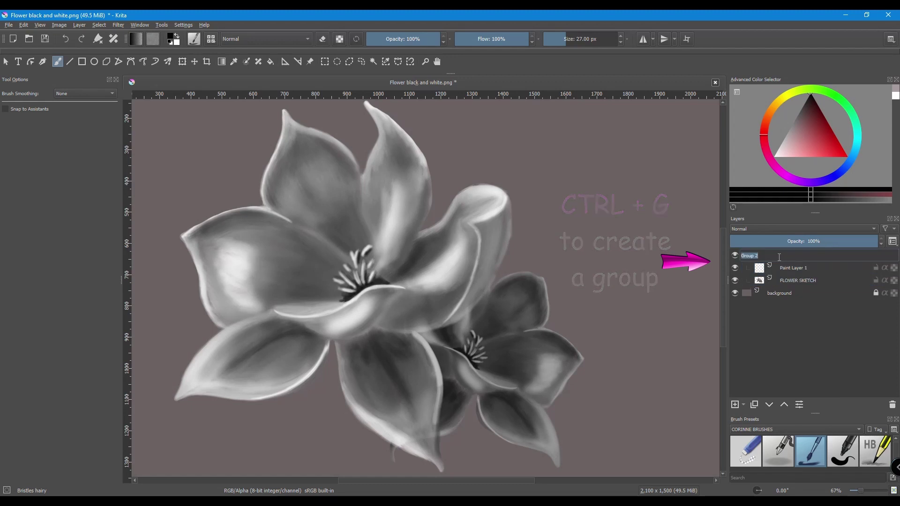
Step: Name the new layer group "flower"
text(Flow)
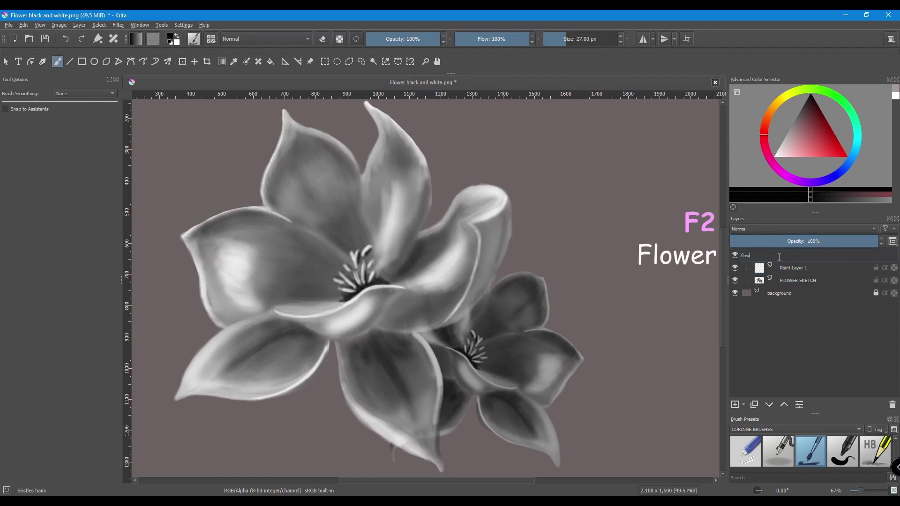
text(er)
key(Return)
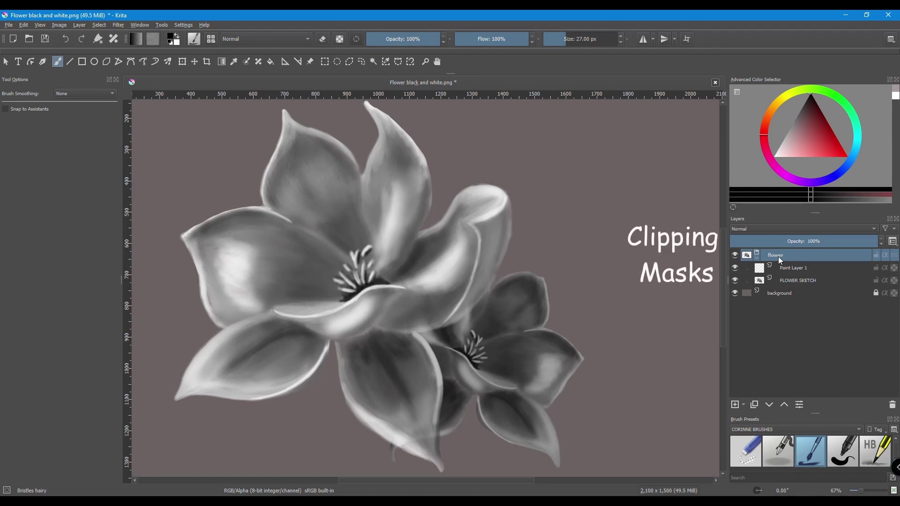
Step: Make Paint Layer 1 inherit alpha as a clipping mask and set its blending mode to Color
click(885, 268)
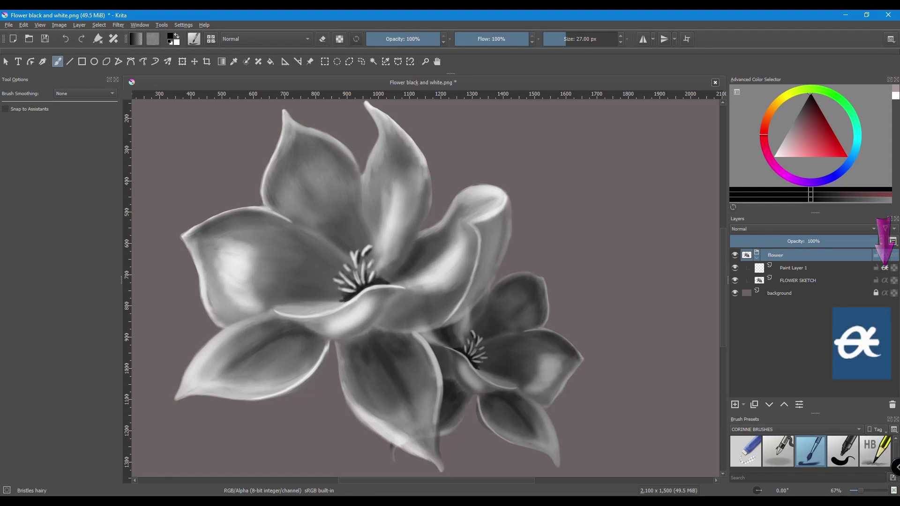
click(804, 268)
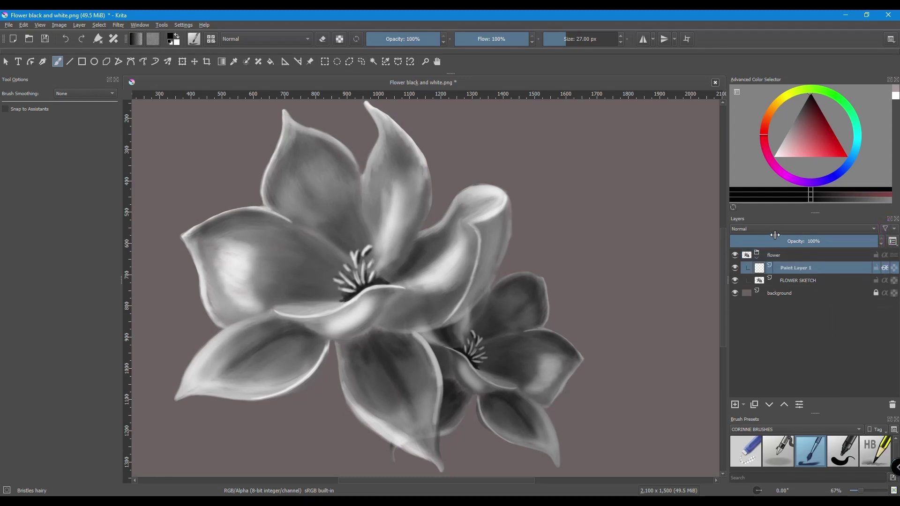
click(758, 230)
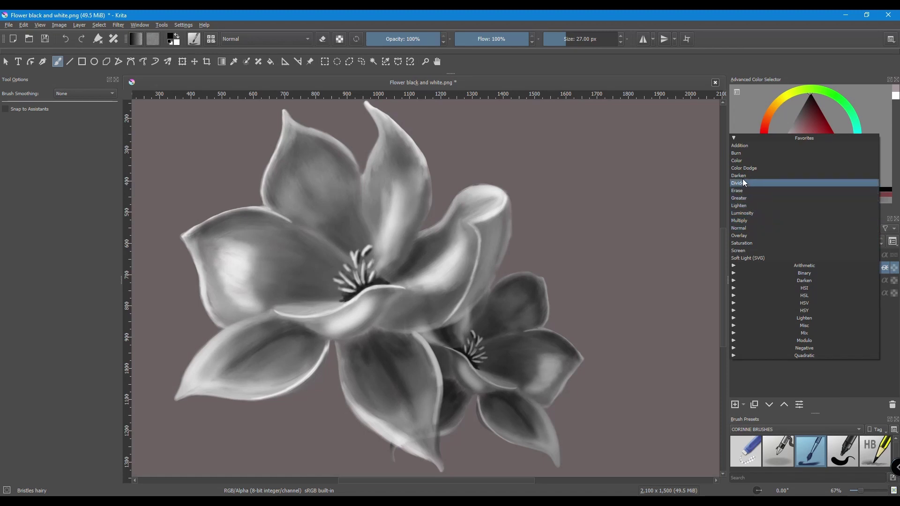
click(739, 161)
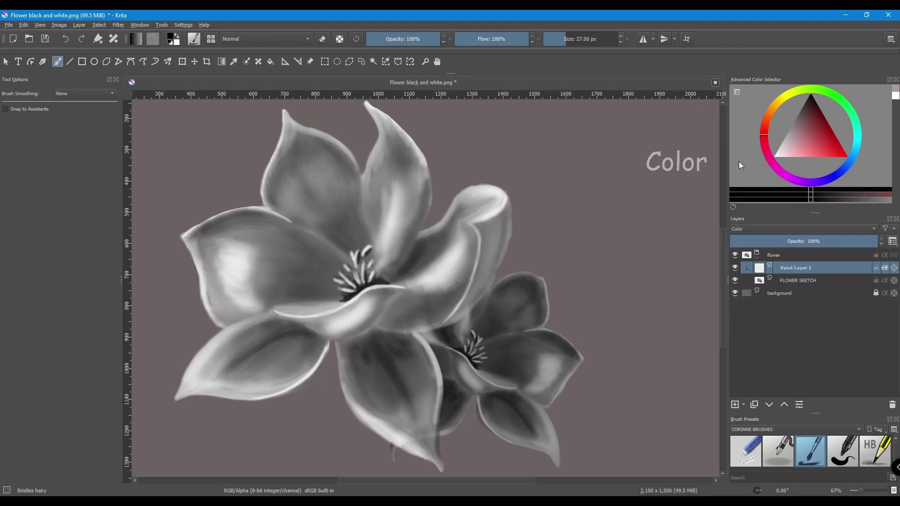
Step: Paint muted red over the petals of both flowers on Paint Layer 1 with the brush at 48% opacity and 40% flow
drag(414, 33, 401, 39)
drag(517, 36, 490, 41)
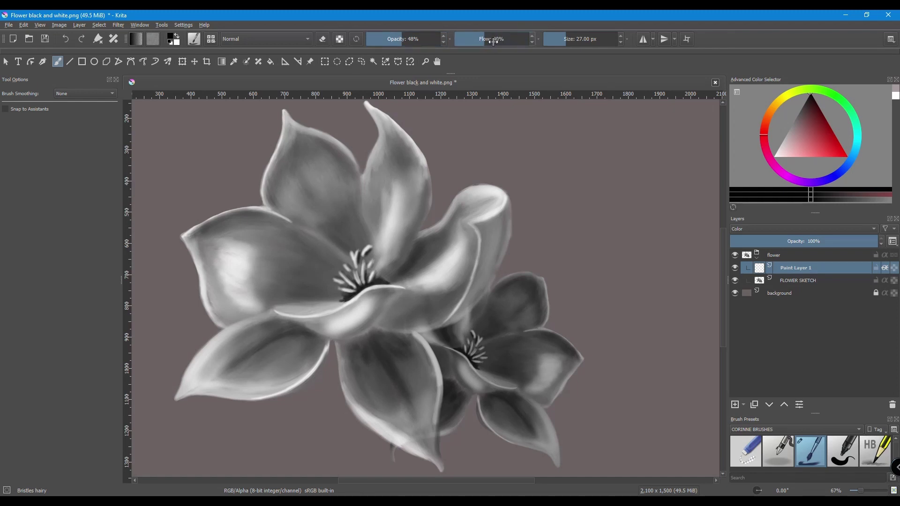
drag(803, 147, 803, 137)
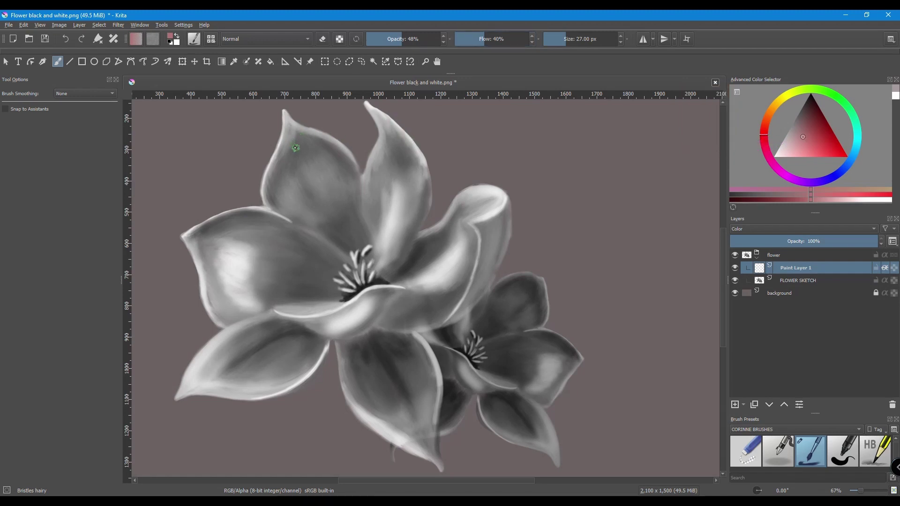
drag(300, 141, 315, 159)
mouse_move(312, 145)
mouse_down()
mouse_move(332, 167)
mouse_move(337, 155)
mouse_move(297, 151)
mouse_move(282, 174)
mouse_move(350, 245)
mouse_move(334, 209)
mouse_move(356, 242)
mouse_move(393, 133)
mouse_move(433, 238)
mouse_move(406, 268)
mouse_move(466, 232)
mouse_move(403, 318)
mouse_move(353, 347)
mouse_move(364, 402)
mouse_move(402, 382)
mouse_move(417, 396)
mouse_move(289, 333)
mouse_move(326, 291)
mouse_move(271, 255)
mouse_move(220, 243)
mouse_up()
mouse_move(505, 306)
mouse_down()
mouse_move(483, 329)
mouse_move(526, 297)
mouse_move(514, 349)
mouse_move(545, 357)
mouse_move(500, 361)
mouse_move(527, 372)
mouse_move(503, 421)
mouse_move(524, 412)
mouse_move(448, 404)
mouse_move(466, 368)
mouse_move(455, 343)
mouse_move(476, 336)
mouse_up()
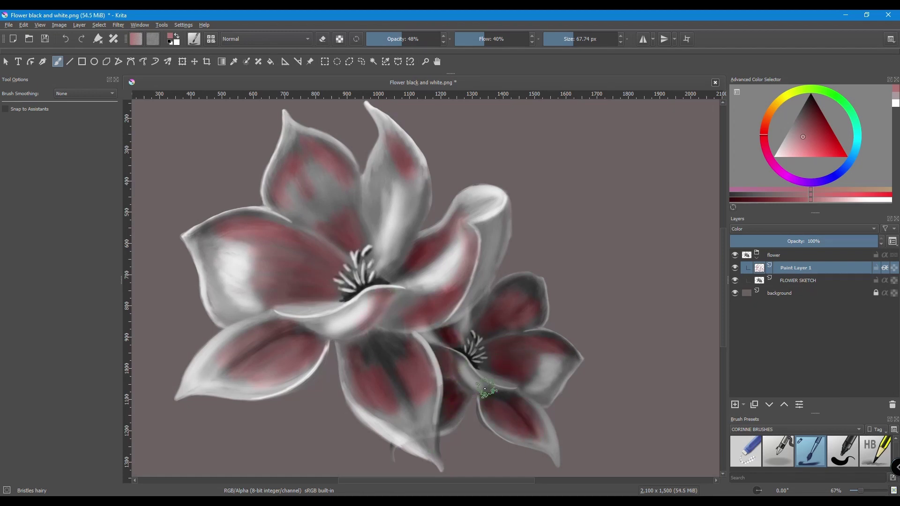
drag(464, 386, 499, 390)
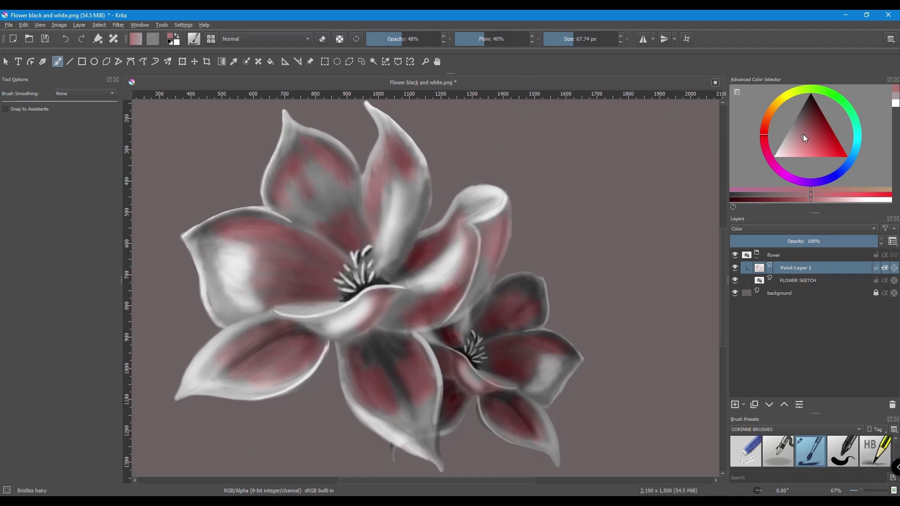
Step: Pick a darker muted red and add an alpha-inheriting paint layer above Paint Layer 1 in Overlay mode
drag(803, 134, 803, 124)
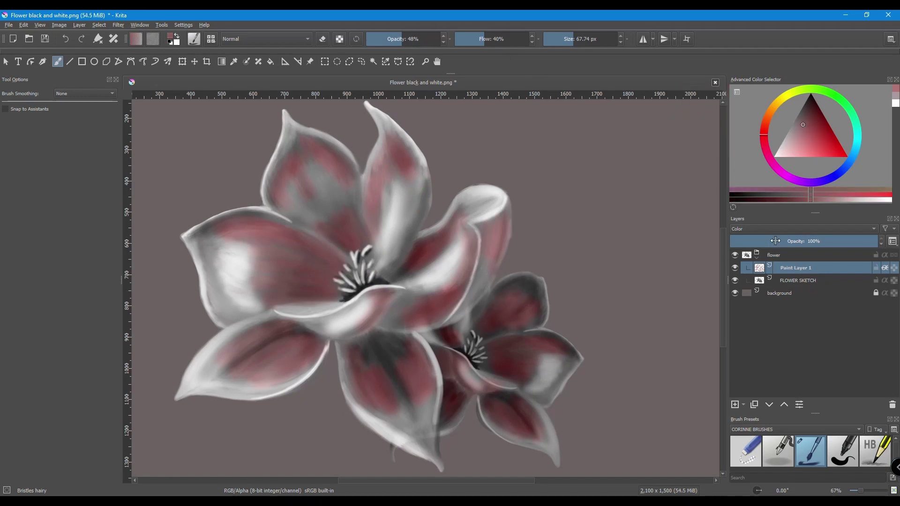
click(735, 405)
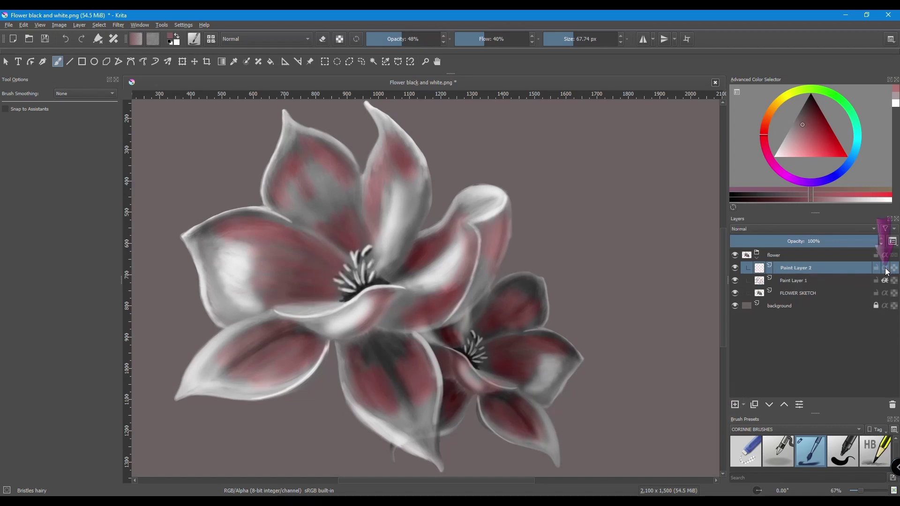
click(749, 229)
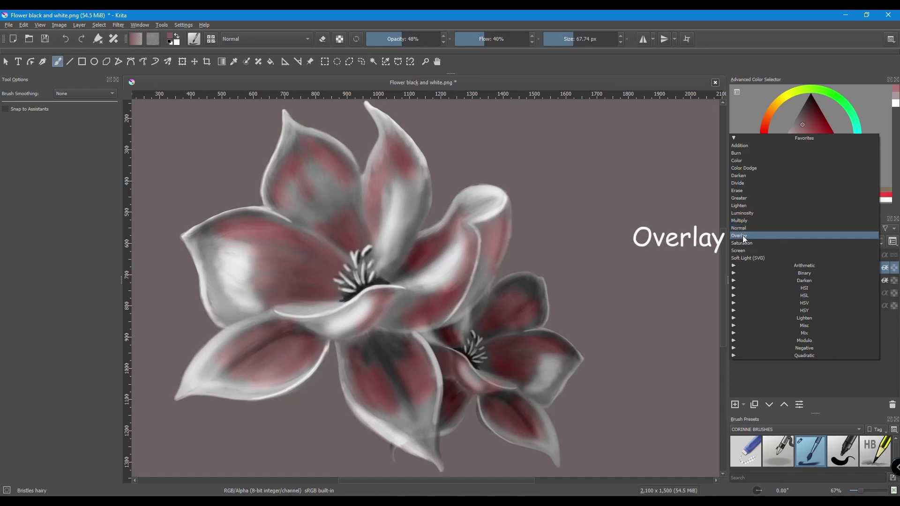
click(744, 235)
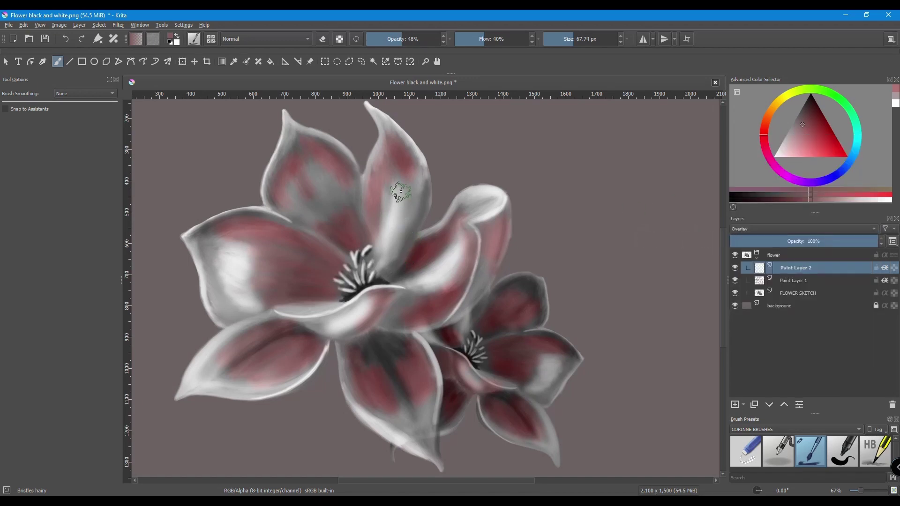
Step: Paint darker red shading over the petals of both flowers on the Overlay layer
mouse_move(400, 191)
mouse_down()
mouse_move(395, 211)
mouse_move(399, 185)
mouse_move(391, 209)
mouse_move(408, 186)
mouse_up()
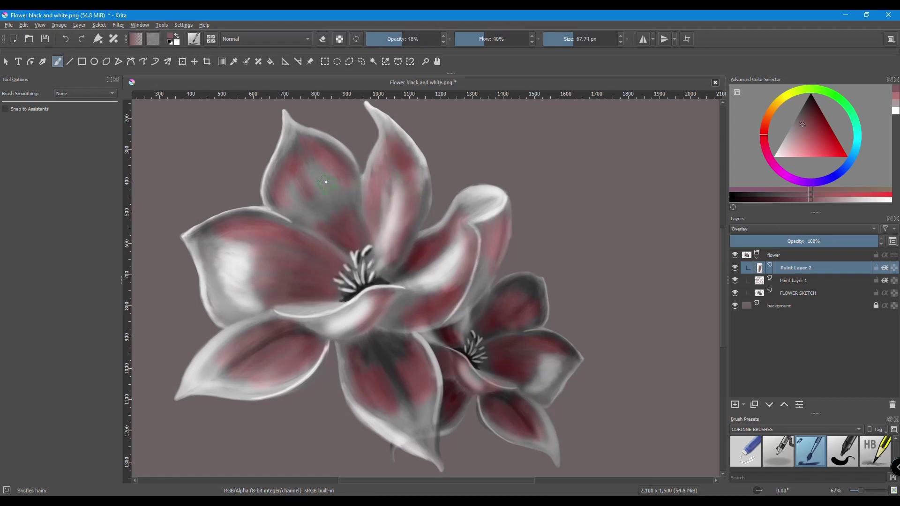
mouse_move(313, 156)
mouse_down()
mouse_move(348, 206)
mouse_move(301, 249)
mouse_move(243, 261)
mouse_move(281, 218)
mouse_move(207, 228)
mouse_up()
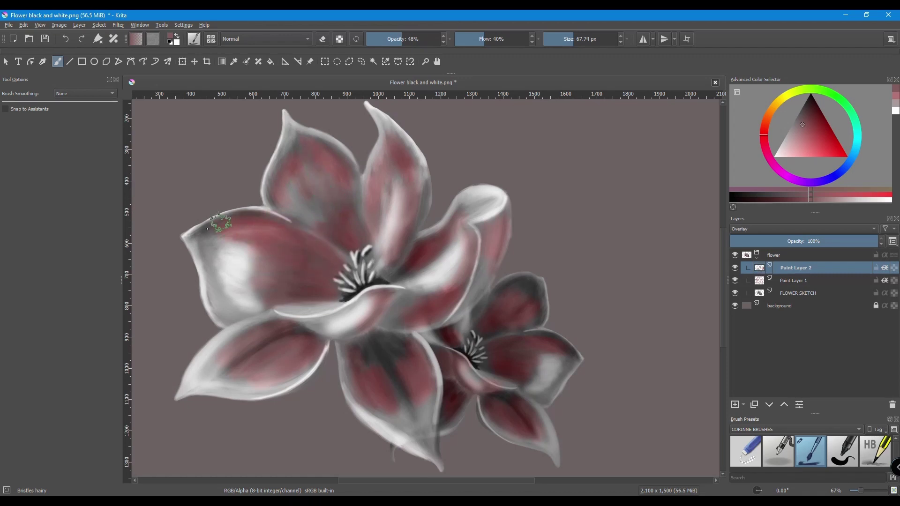
mouse_move(518, 368)
mouse_down()
mouse_move(529, 383)
mouse_move(533, 358)
mouse_up()
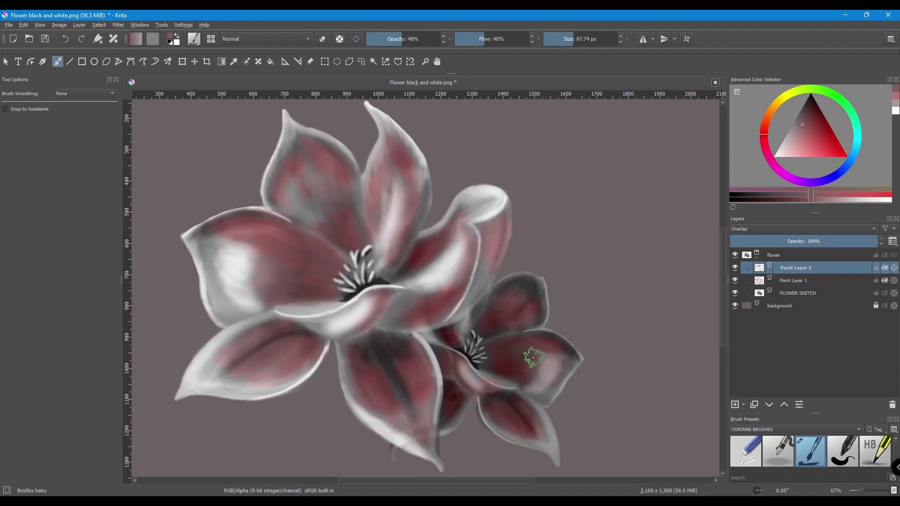
mouse_move(465, 260)
mouse_down()
mouse_move(484, 286)
mouse_move(416, 267)
mouse_move(388, 319)
mouse_up()
drag(313, 313, 344, 318)
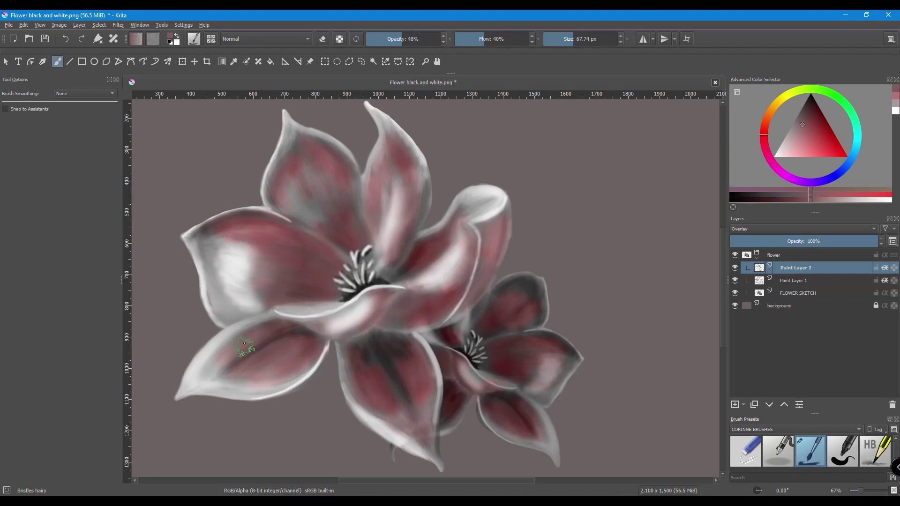
mouse_move(244, 343)
mouse_down()
mouse_move(366, 315)
mouse_move(223, 240)
mouse_move(211, 265)
mouse_move(217, 305)
mouse_move(200, 243)
mouse_move(239, 314)
mouse_up()
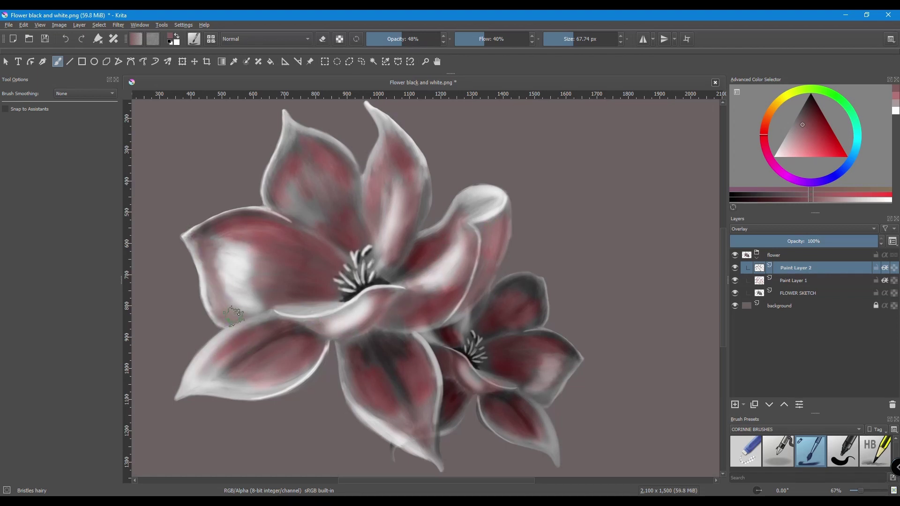
drag(293, 194, 317, 218)
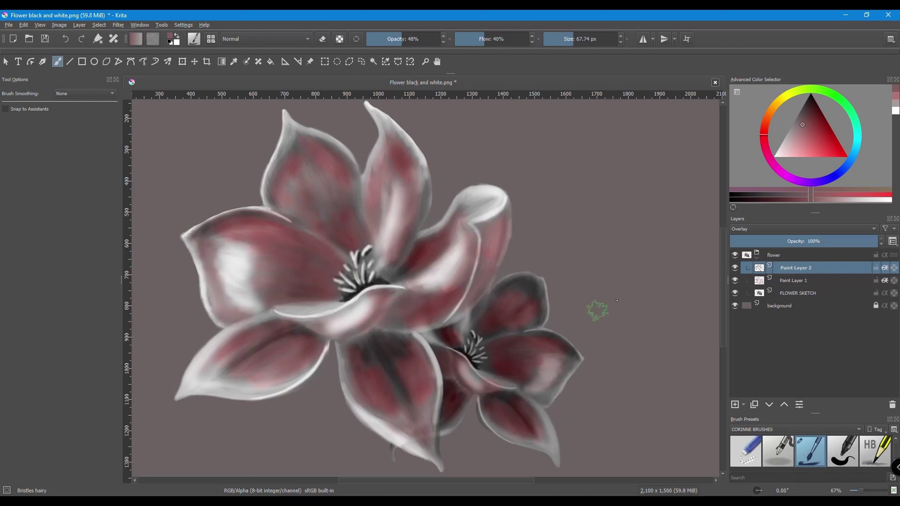
Step: Add an alpha-inheriting paint layer above Paint Layer 2 in Screen mode and pick a very pale pink
click(734, 404)
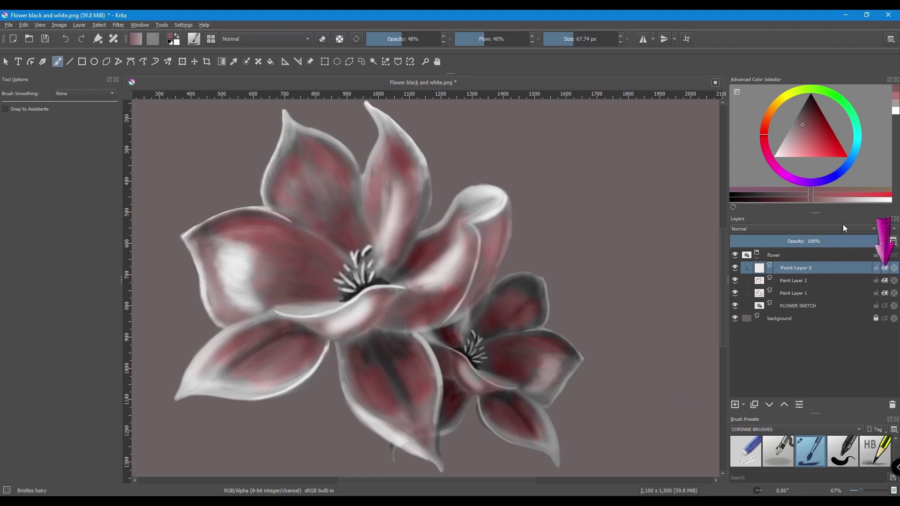
click(780, 153)
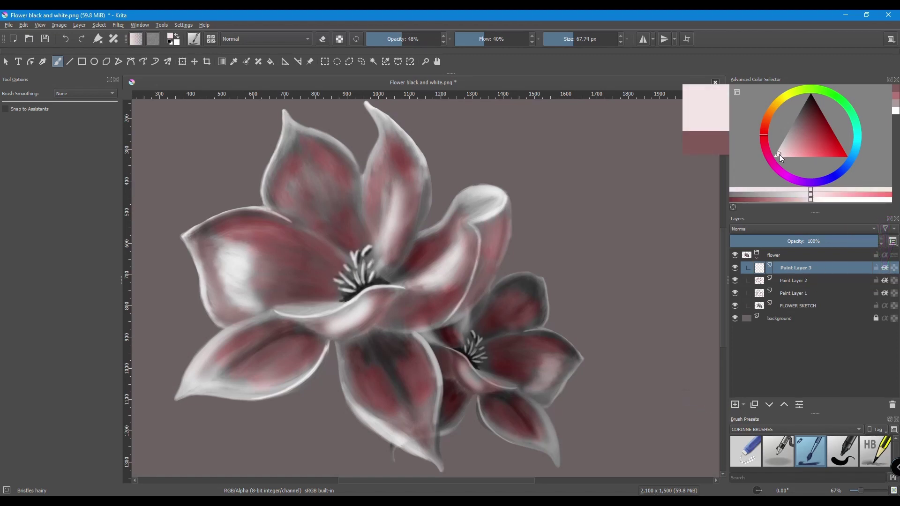
click(744, 228)
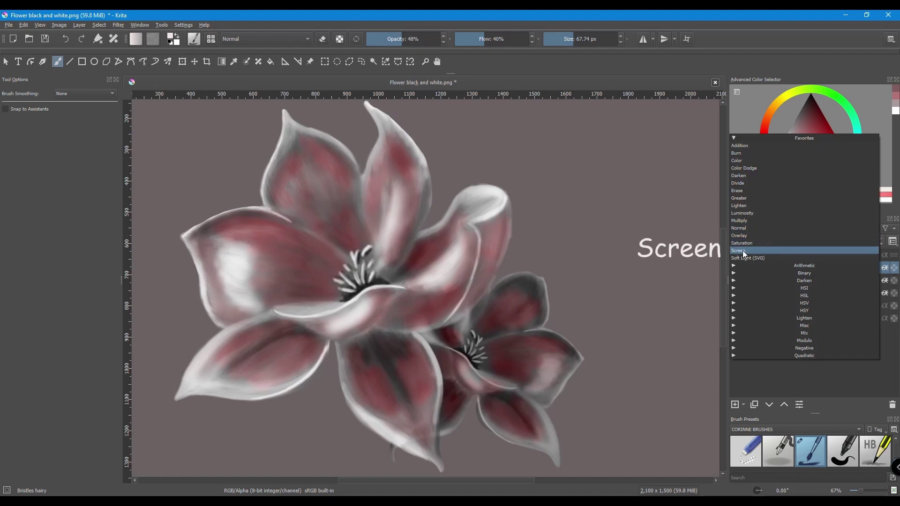
click(741, 251)
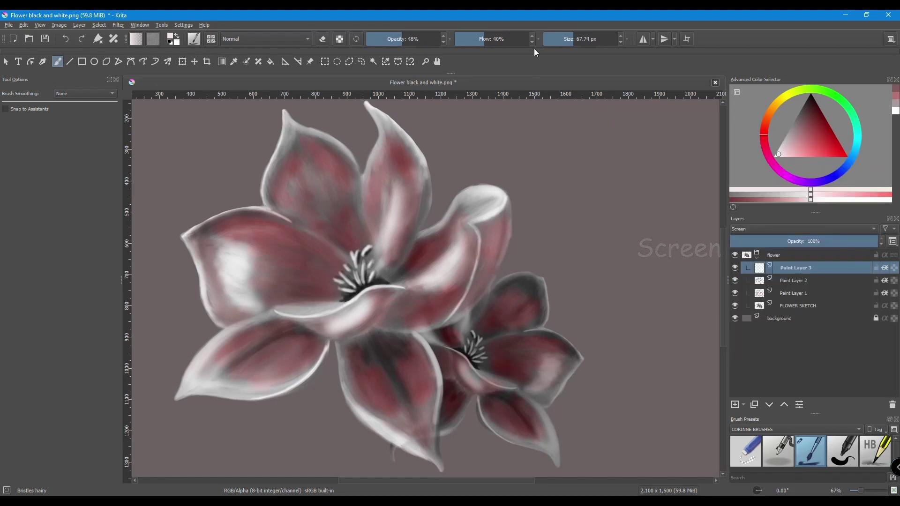
Step: Highlight the edge of the large flower's curled right petal with the brush at 15.33 px, 31% flow and 47% opacity
click(564, 40)
drag(564, 40, 561, 40)
drag(483, 40, 477, 40)
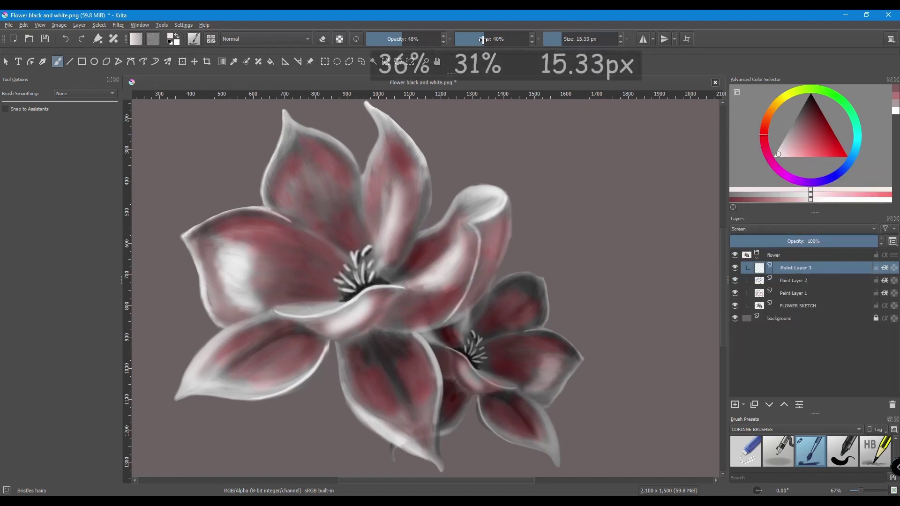
drag(404, 40, 394, 42)
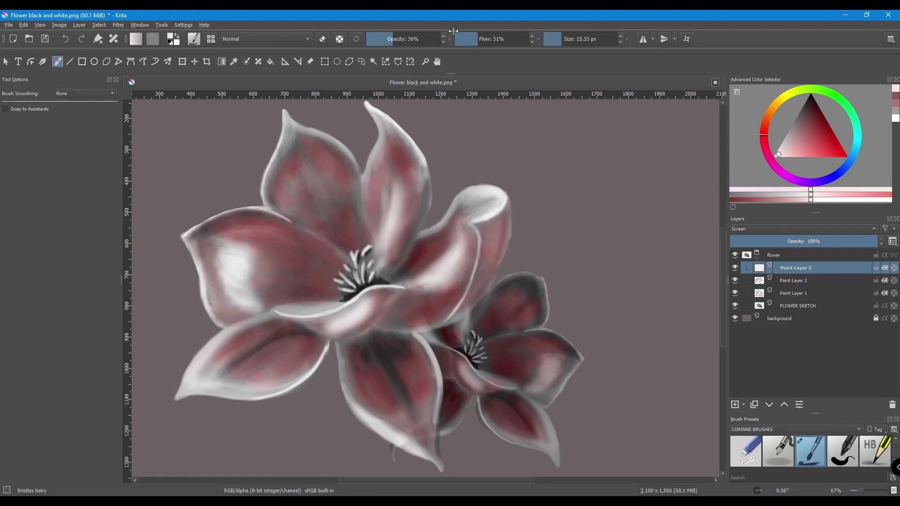
click(401, 39)
drag(475, 256, 462, 304)
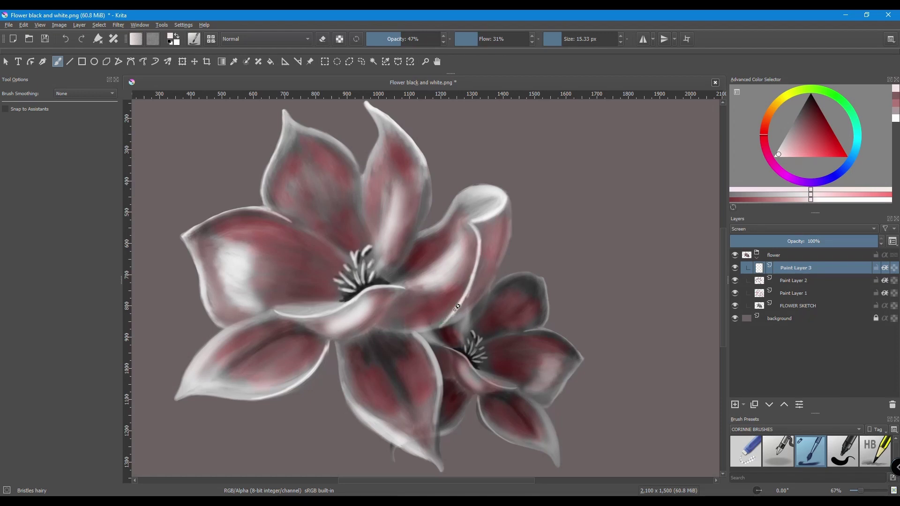
key(e)
key(e)
Step: Paint a pale highlight along the upper edge of the large flower's left petal, from its tip to the stamens
drag(266, 212, 321, 238)
drag(259, 209, 337, 248)
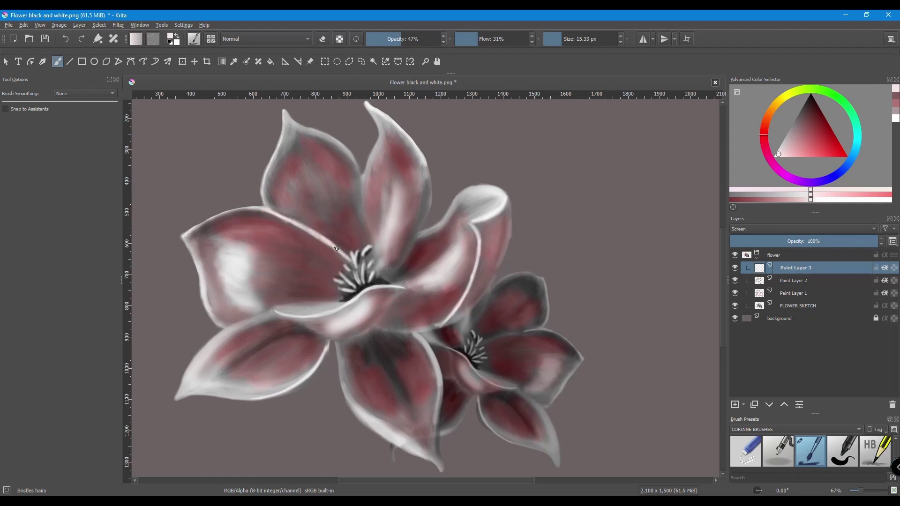
key(e)
key(e)
drag(194, 230, 253, 206)
Step: Raise the brush to 61% opacity and 42% flow and highlight the rim of the large flower's front petal
click(411, 41)
drag(410, 43, 412, 42)
click(485, 41)
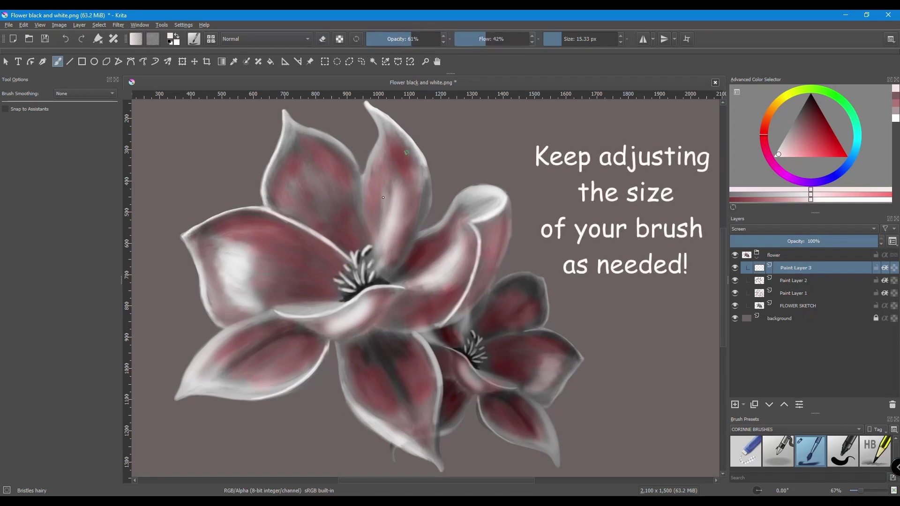
drag(279, 317, 404, 287)
Step: Highlight the small flower's front, lower and right petal edges with a fine brush, enlarging it from 6.98 to 10.16 px
click(557, 40)
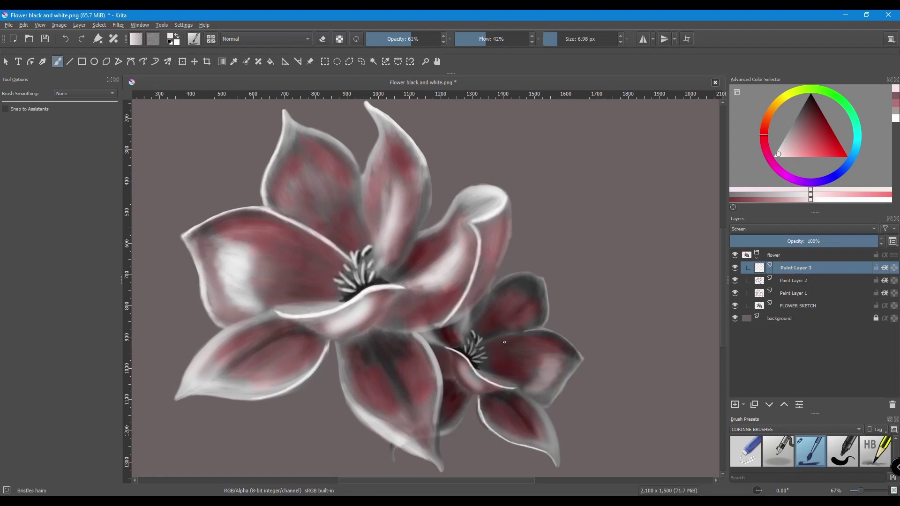
key(bracketright)
key(bracketright)
key(bracketright)
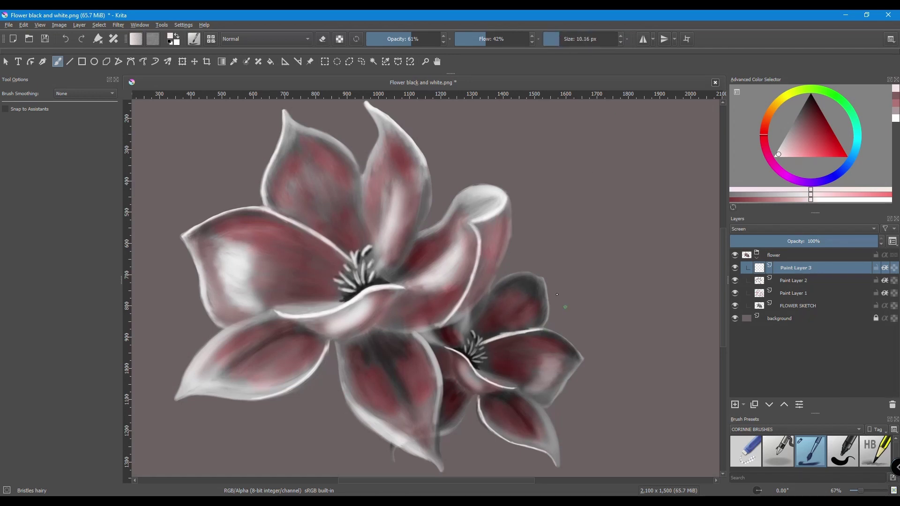
key(e)
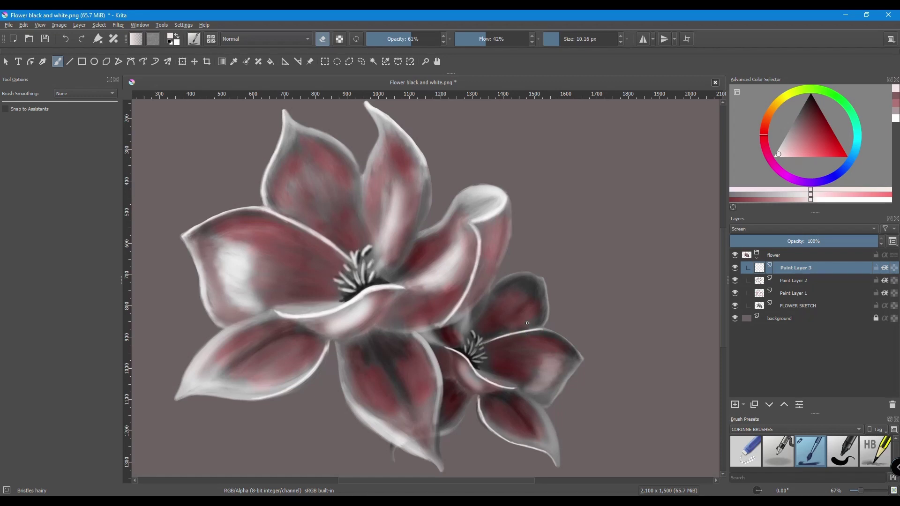
key(e)
Step: Set the brush size to 20.55 px and highlight the outer edges of the small flower's right and lower-left petals
click(563, 39)
mouse_move(550, 332)
mouse_down()
mouse_move(584, 360)
mouse_move(559, 399)
mouse_up()
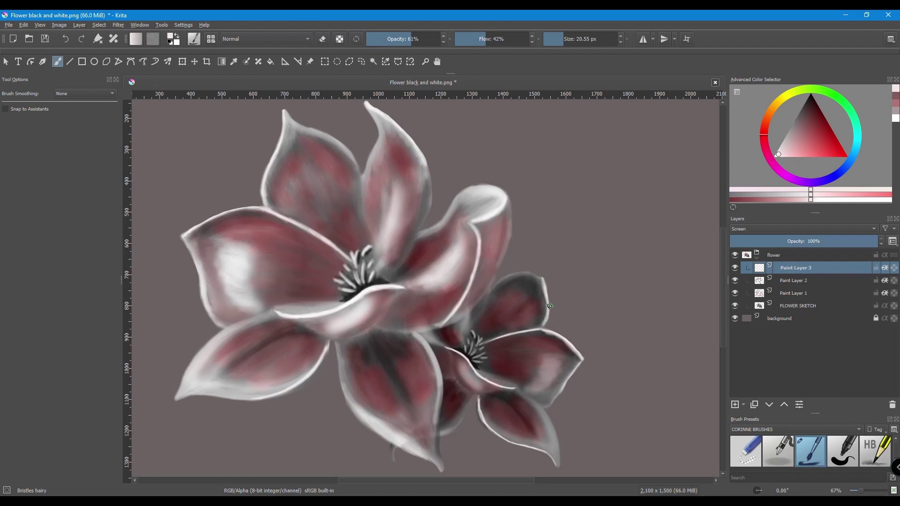
drag(457, 429, 440, 434)
key(e)
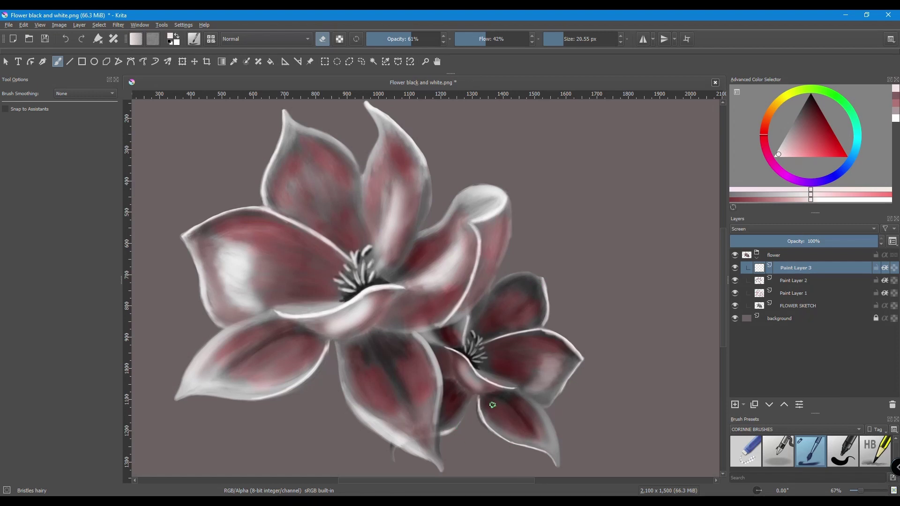
Step: Paint a highlight along the lower edge of the large flower's curled right petal, then switch the brush to erasing
click(322, 39)
drag(375, 326, 424, 328)
click(323, 39)
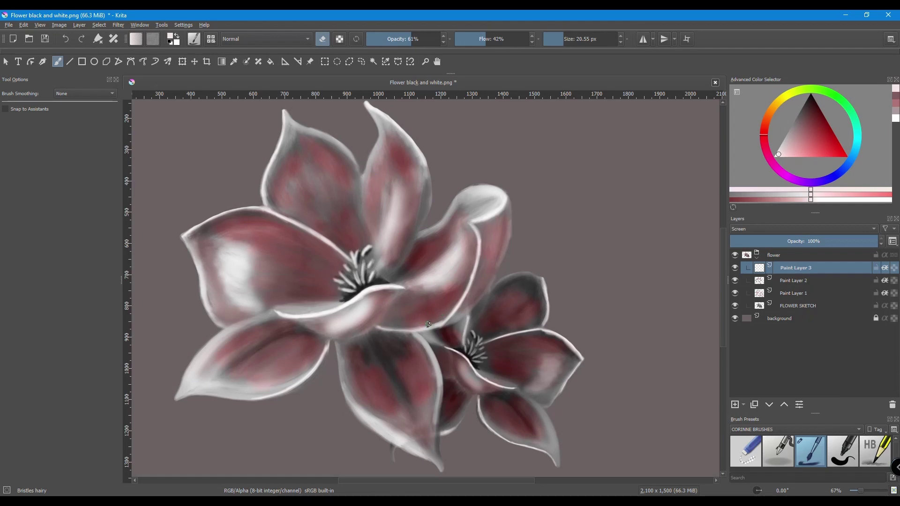
Step: Return the brush to painting and add a top layer in the flower group with Multiply blending and inherited alpha
key(e)
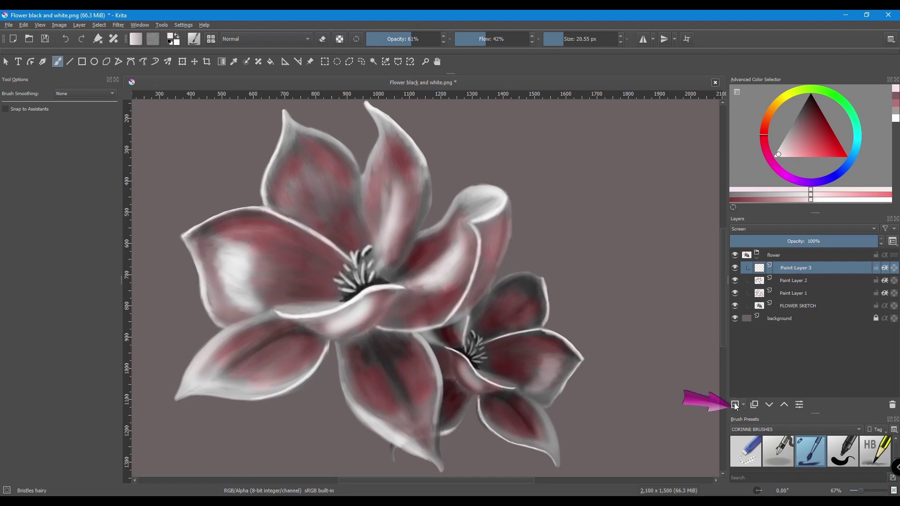
key(Insert)
click(753, 228)
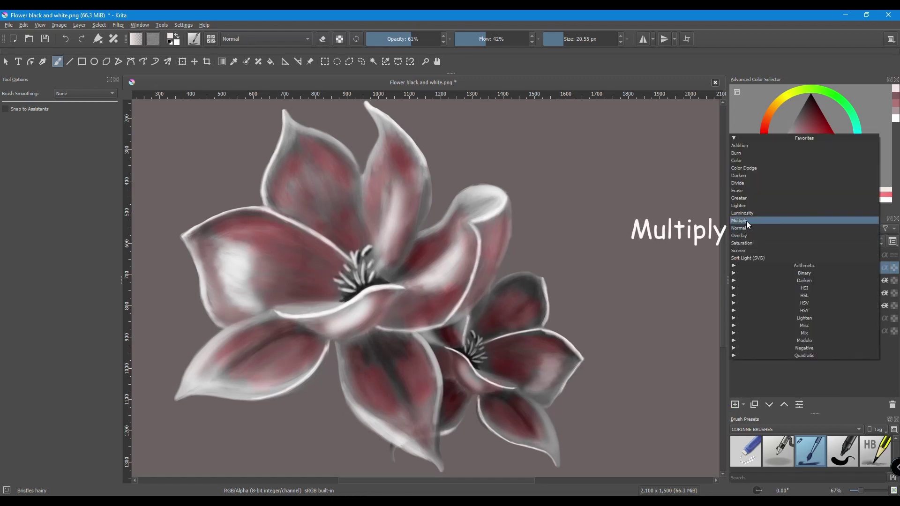
click(745, 220)
click(886, 270)
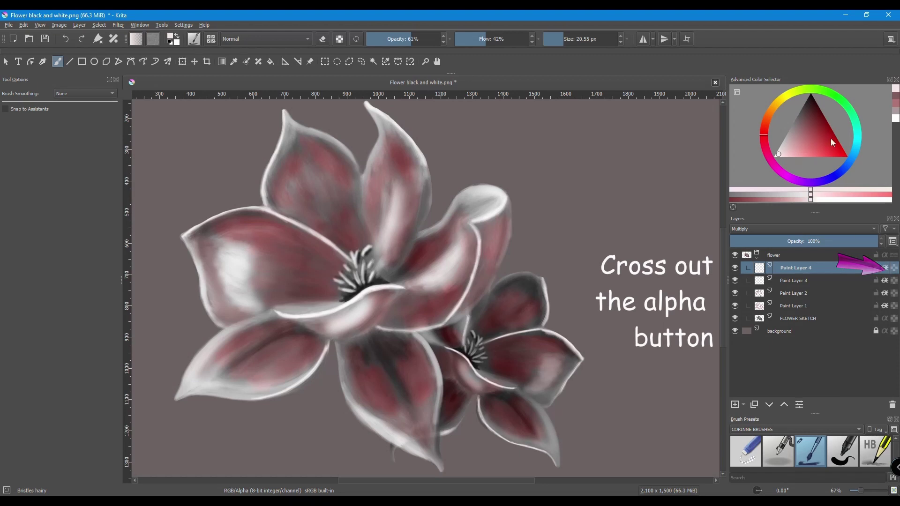
Step: Choose a muted red and set the brush to 27% opacity, 31% flow and 58.66 px
click(796, 140)
drag(800, 136, 807, 135)
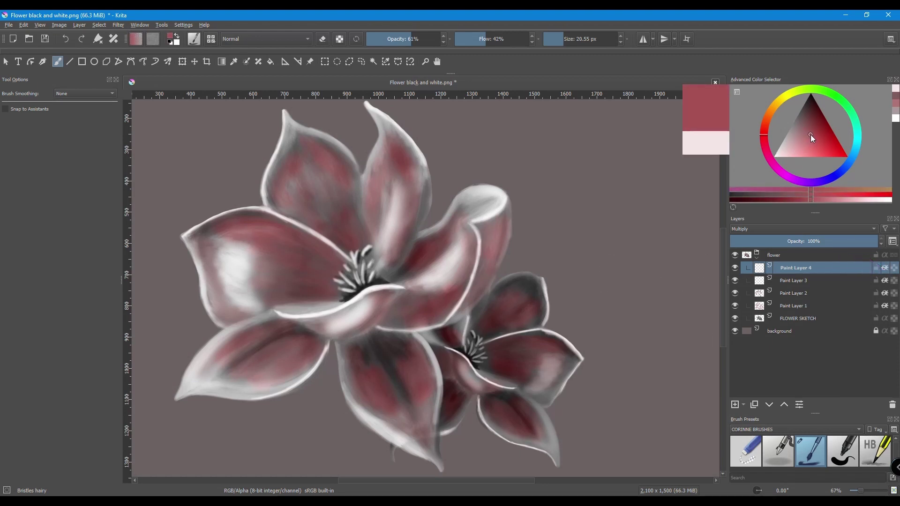
click(479, 38)
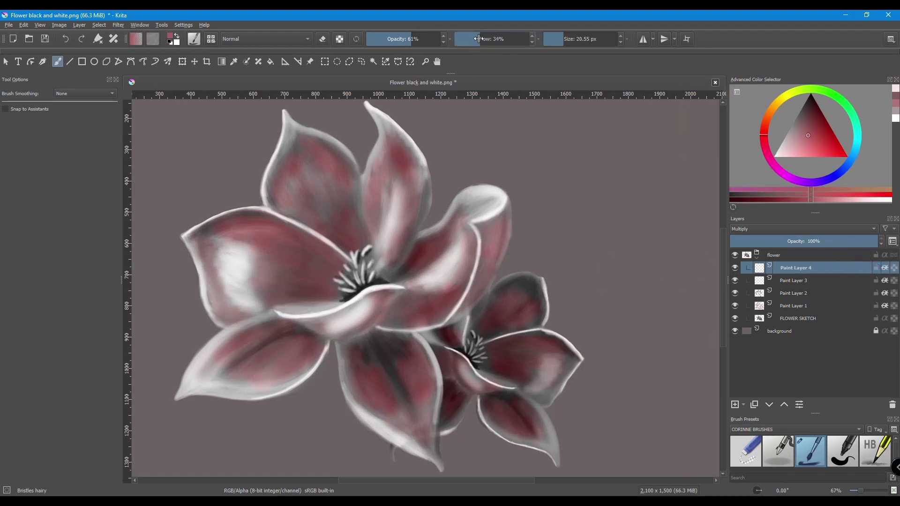
click(398, 38)
drag(388, 40, 386, 40)
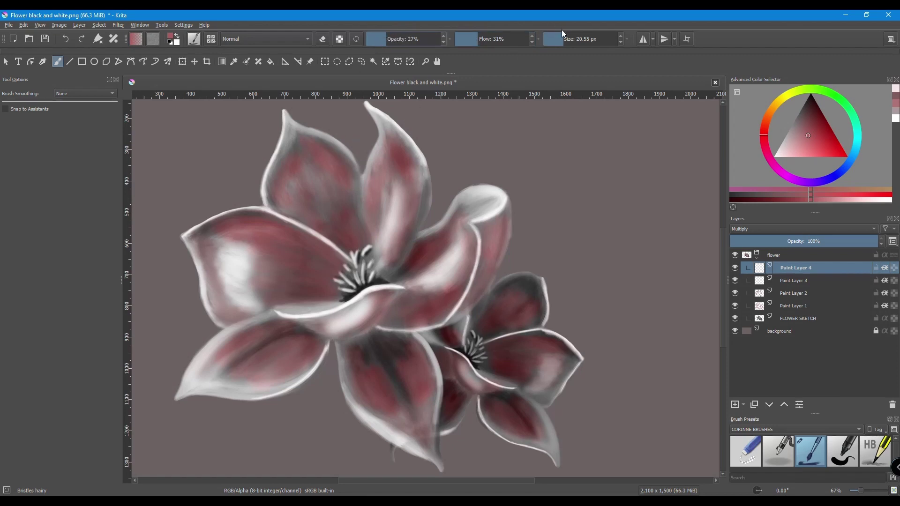
drag(563, 38, 571, 38)
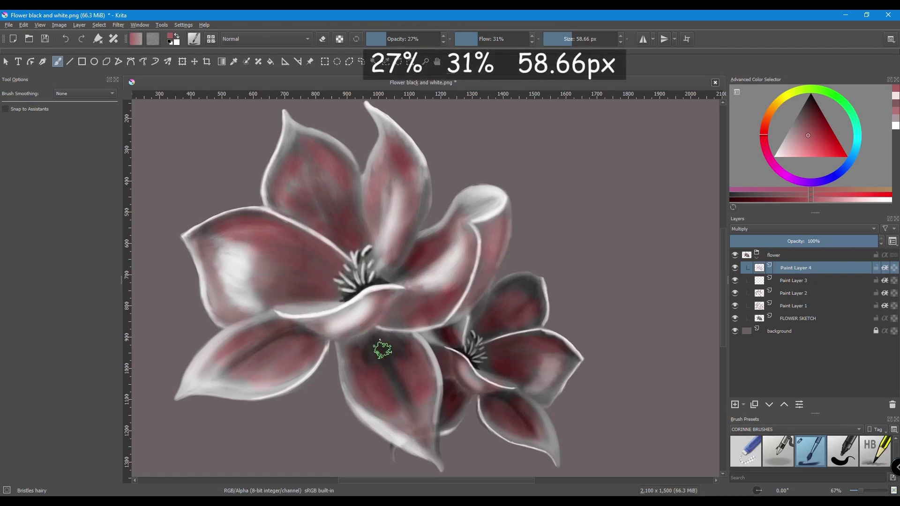
Step: Shade the inner and shadowed areas of both flowers' petals with soft muted-red strokes, including beneath the large flower's curled right petal
mouse_move(383, 349)
mouse_down()
mouse_move(403, 348)
mouse_move(374, 354)
mouse_move(390, 361)
mouse_move(412, 405)
mouse_up()
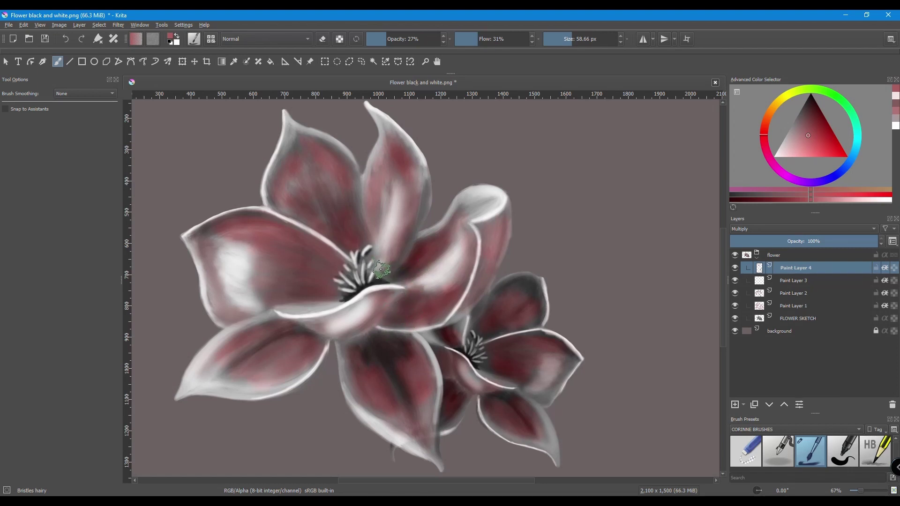
mouse_move(382, 116)
mouse_down()
mouse_move(406, 149)
mouse_move(327, 166)
mouse_move(335, 151)
mouse_move(298, 137)
mouse_move(284, 203)
mouse_move(234, 238)
mouse_move(264, 223)
mouse_move(199, 238)
mouse_move(271, 232)
mouse_move(315, 252)
mouse_move(227, 349)
mouse_move(270, 325)
mouse_move(242, 358)
mouse_move(269, 330)
mouse_move(397, 314)
mouse_move(304, 324)
mouse_move(391, 297)
mouse_move(366, 305)
mouse_move(378, 308)
mouse_move(371, 319)
mouse_move(492, 363)
mouse_move(514, 302)
mouse_move(486, 345)
mouse_up()
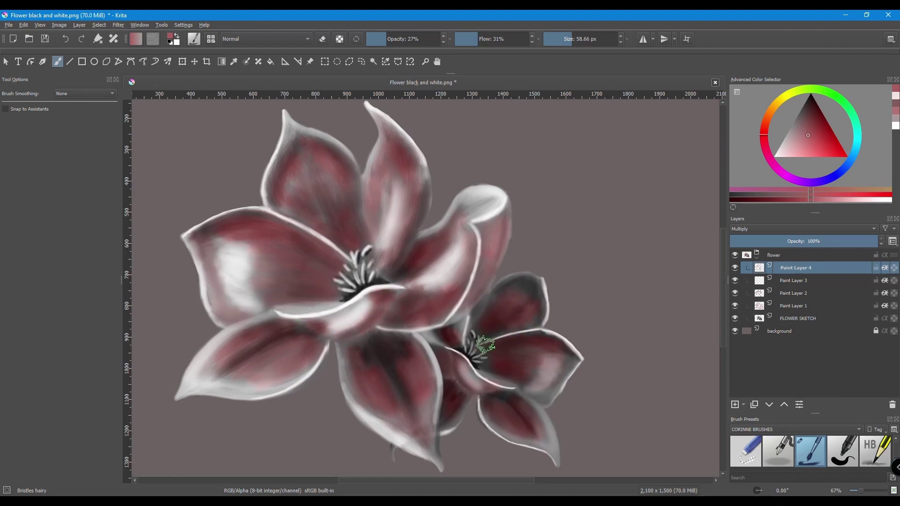
drag(489, 401, 540, 432)
mouse_move(433, 402)
mouse_down()
mouse_move(455, 360)
mouse_move(492, 398)
mouse_move(460, 362)
mouse_move(446, 379)
mouse_move(423, 335)
mouse_up()
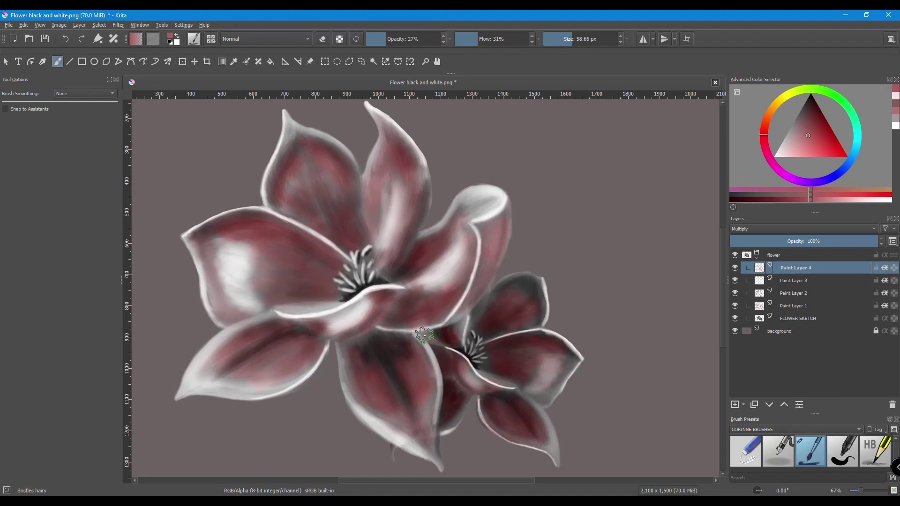
drag(485, 261, 462, 310)
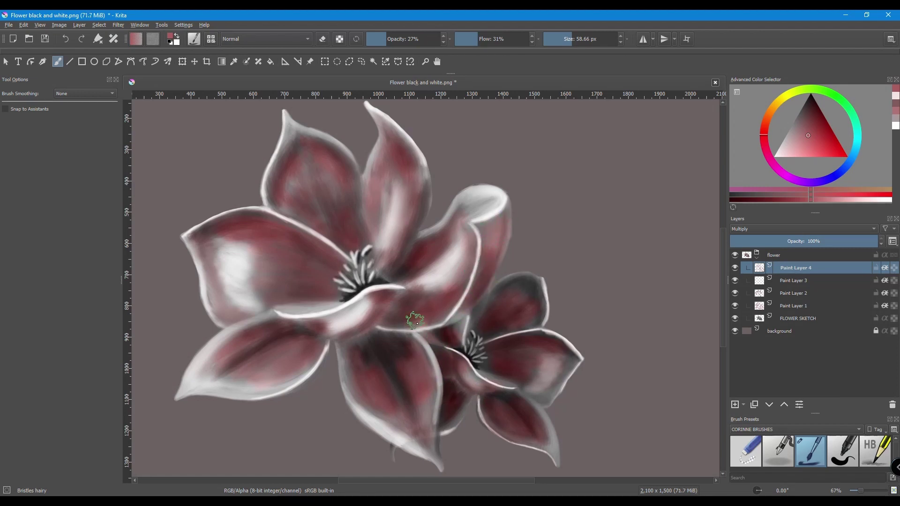
drag(390, 315, 432, 290)
key(e)
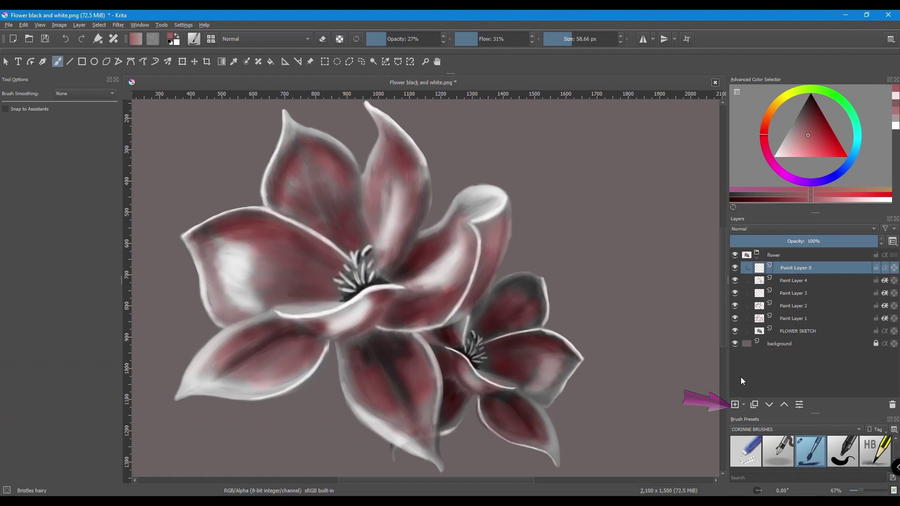
Step: Set the new top layer's blending mode to Color and choose a saturated orange as the paint colour
click(749, 229)
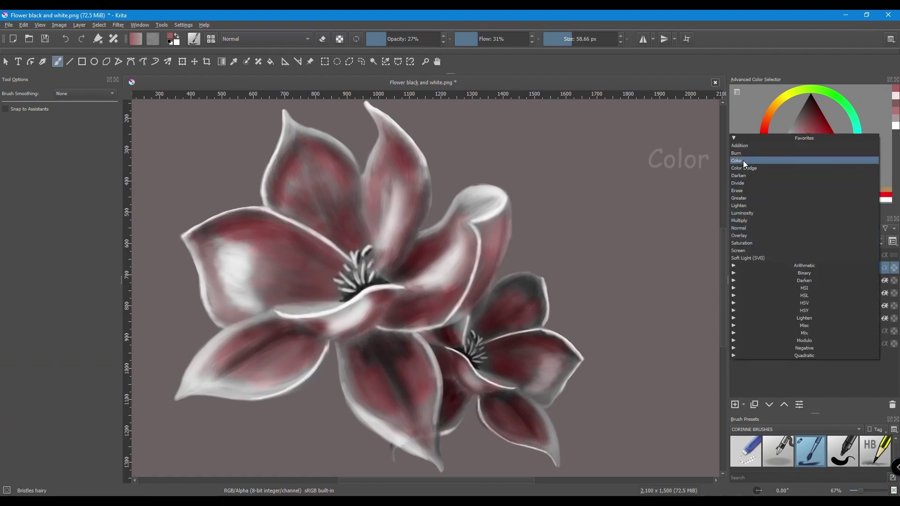
click(740, 160)
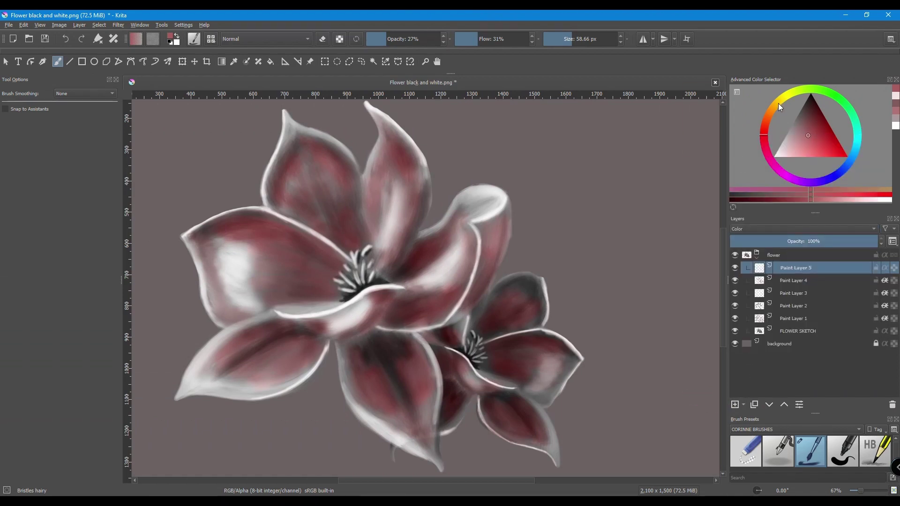
drag(778, 103, 770, 114)
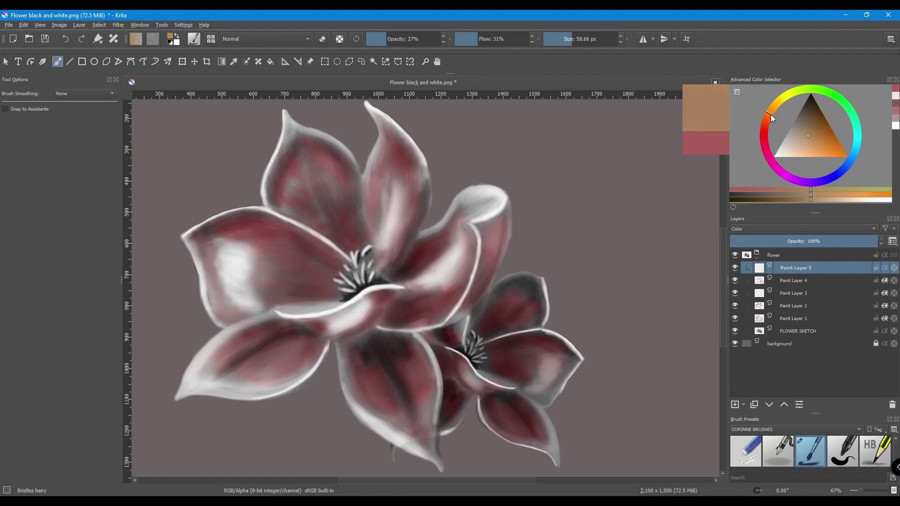
drag(810, 138, 831, 153)
Step: Set the brush to 65% opacity, 57% flow and 14.18 px, and paint the stamens of both flowers orange
drag(582, 42, 561, 42)
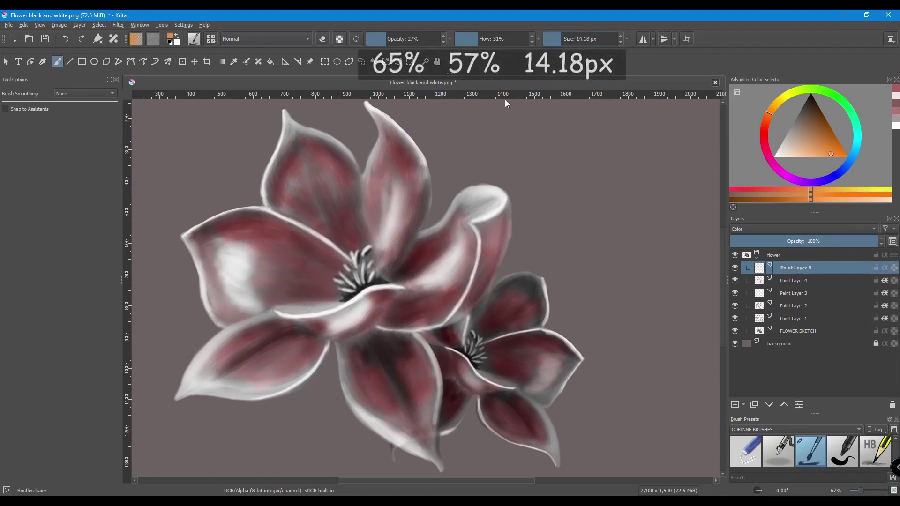
drag(478, 42, 487, 45)
drag(386, 40, 414, 39)
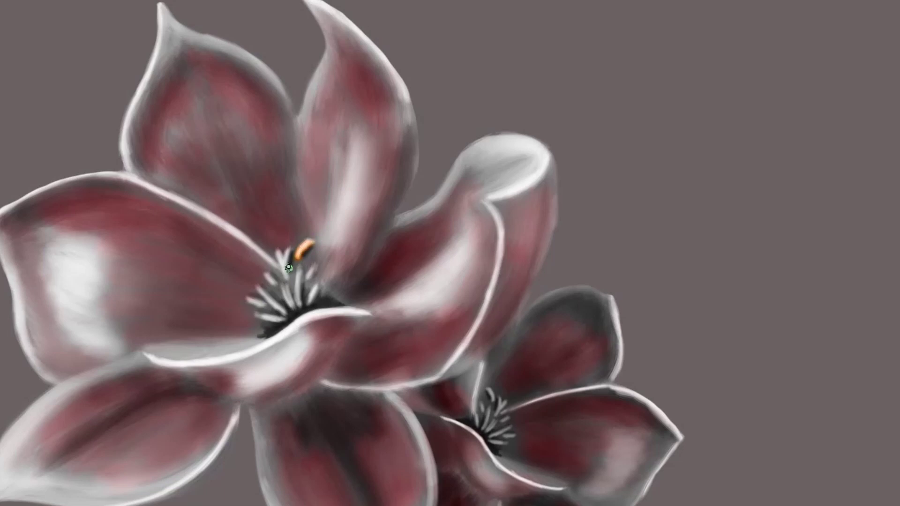
mouse_move(286, 277)
mouse_down()
mouse_move(290, 251)
mouse_move(299, 298)
mouse_up()
drag(258, 288, 284, 312)
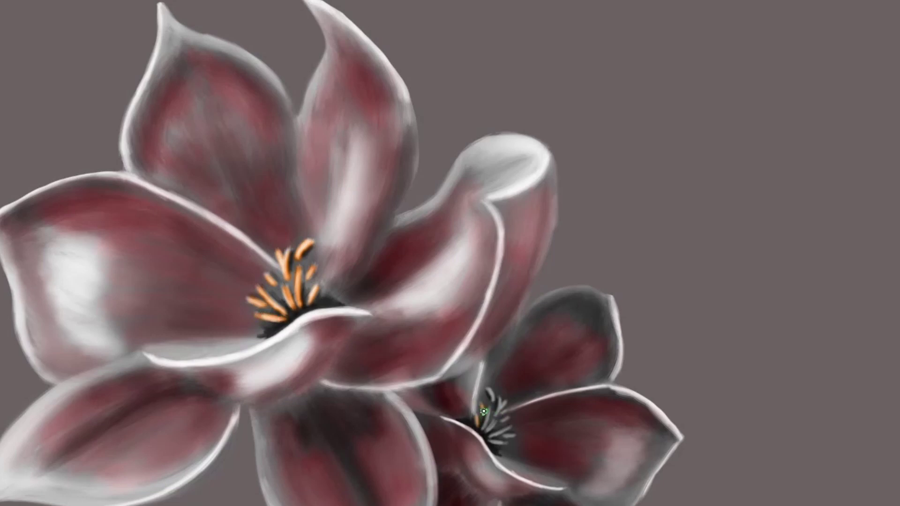
mouse_move(492, 404)
mouse_down()
mouse_move(483, 430)
mouse_move(494, 421)
mouse_up()
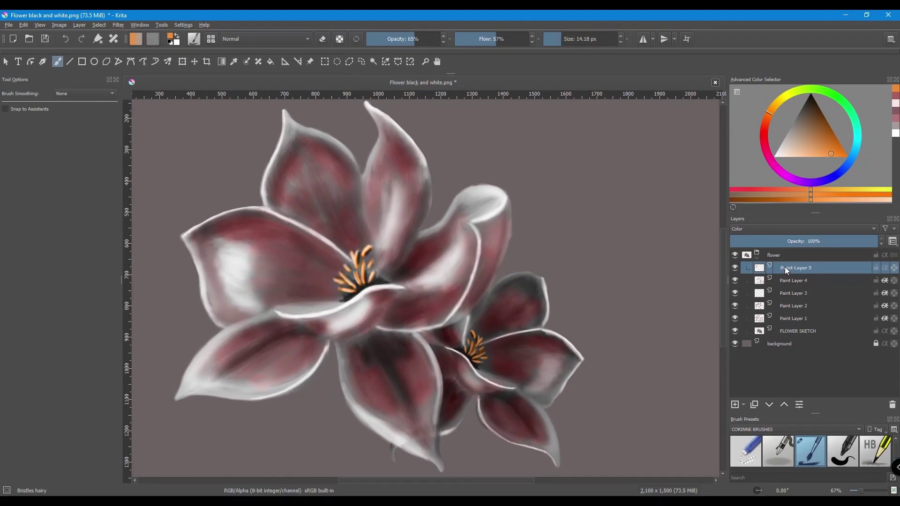
Step: Add a new paint layer at the top of the flower group with Overlay blending
key(Insert)
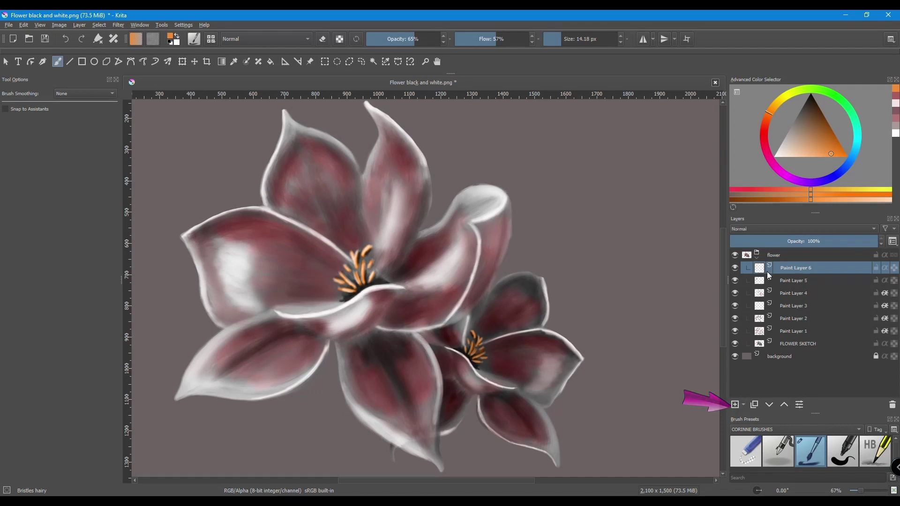
click(756, 228)
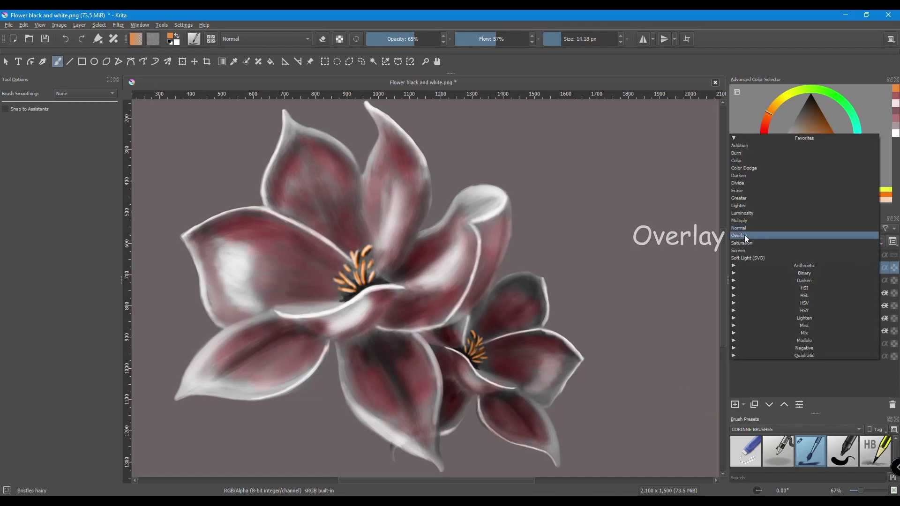
click(746, 235)
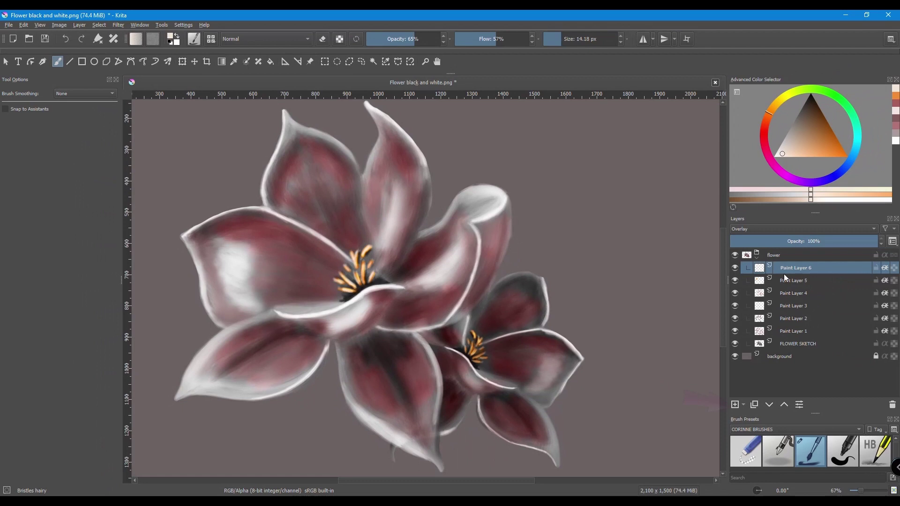
Step: Add another top layer with Multiply blending and choose a medium brown as the paint colour
click(735, 404)
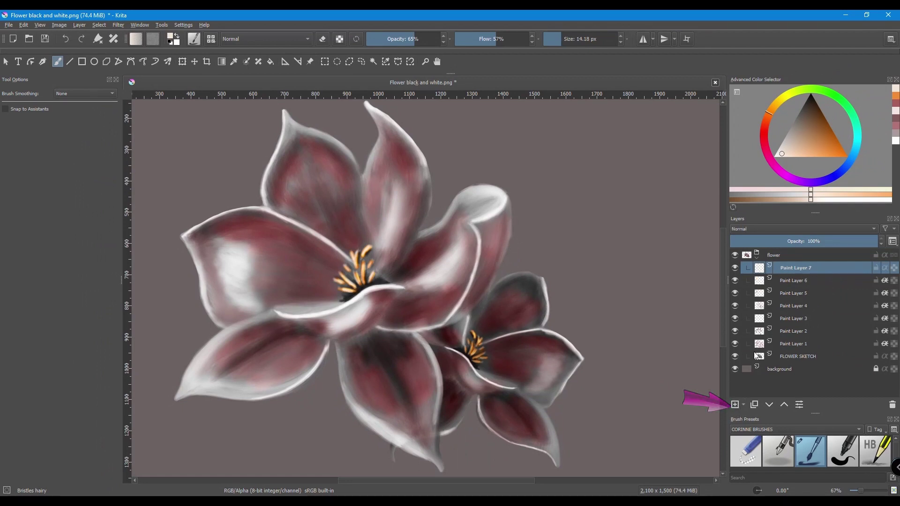
click(768, 229)
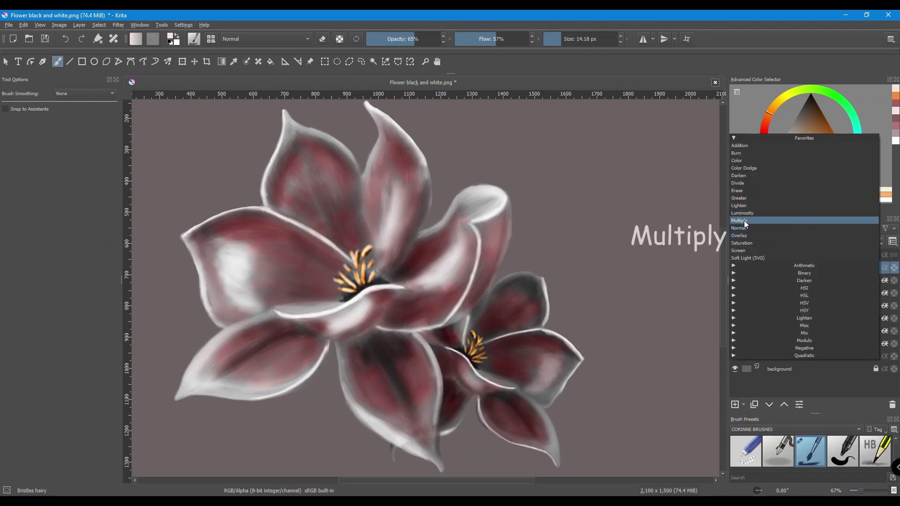
click(744, 220)
drag(811, 139, 813, 128)
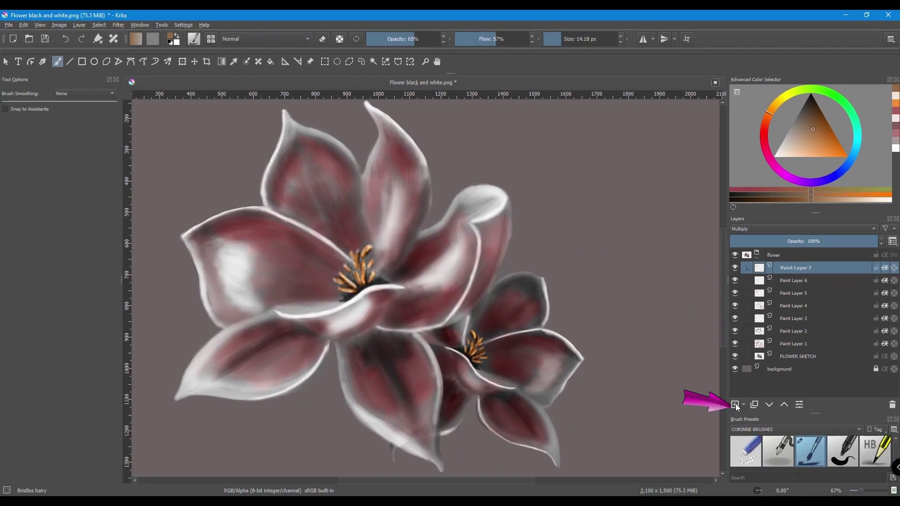
Step: Add a new top layer with Normal blending and choose a light orange as the paint colour
key(Insert)
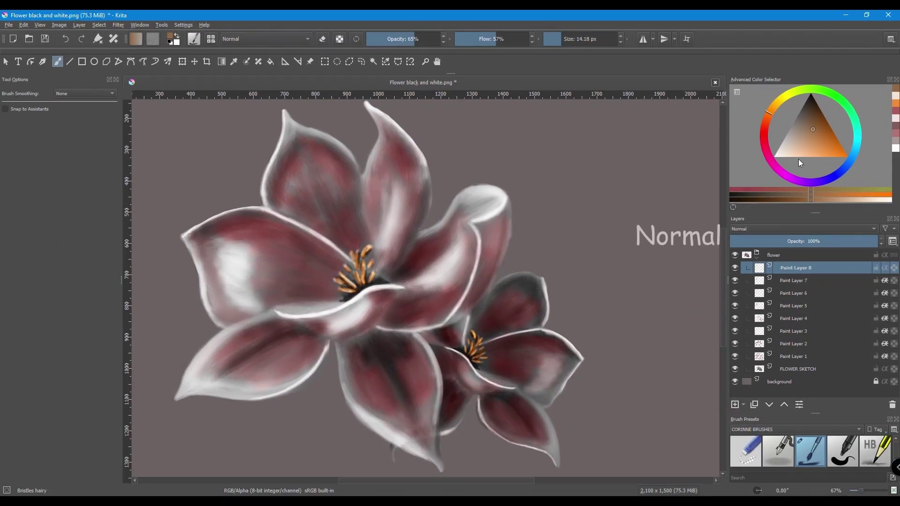
click(778, 154)
click(779, 154)
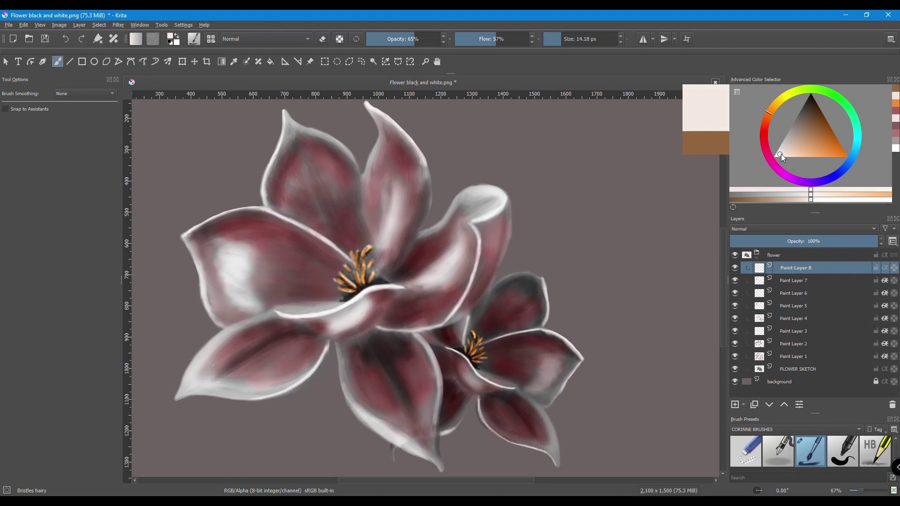
drag(780, 153, 814, 156)
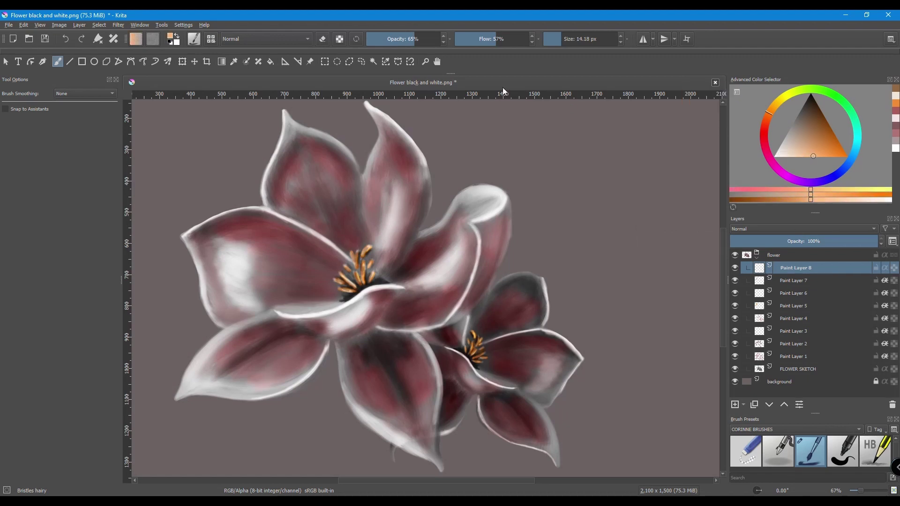
Step: Set the brush to 83% opacity, 63% flow and 5.09 px, and dot light orange and pale peach pollen around both flowers' stamens
click(427, 39)
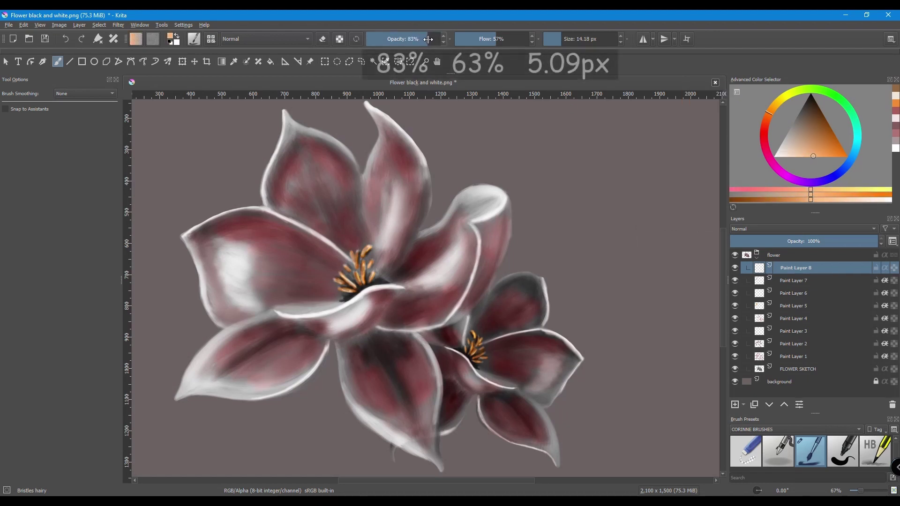
drag(491, 41, 501, 41)
click(556, 39)
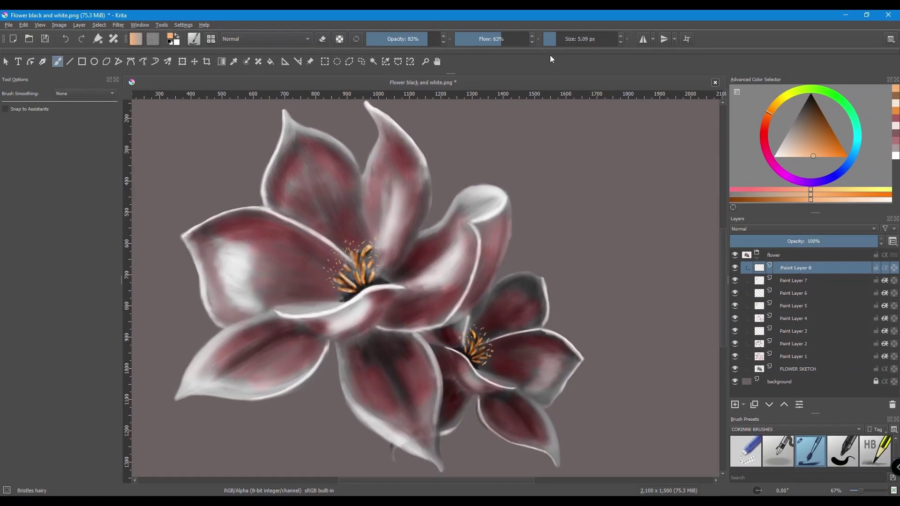
click(789, 153)
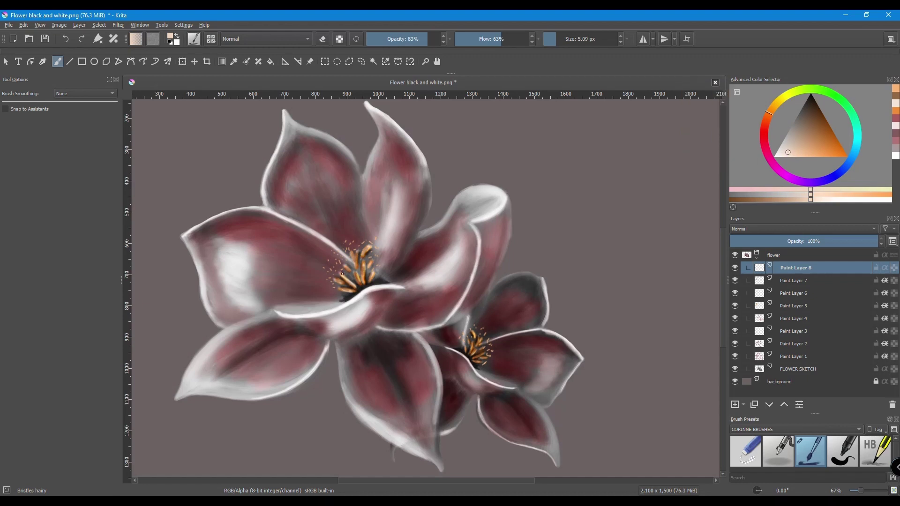
drag(356, 249, 350, 249)
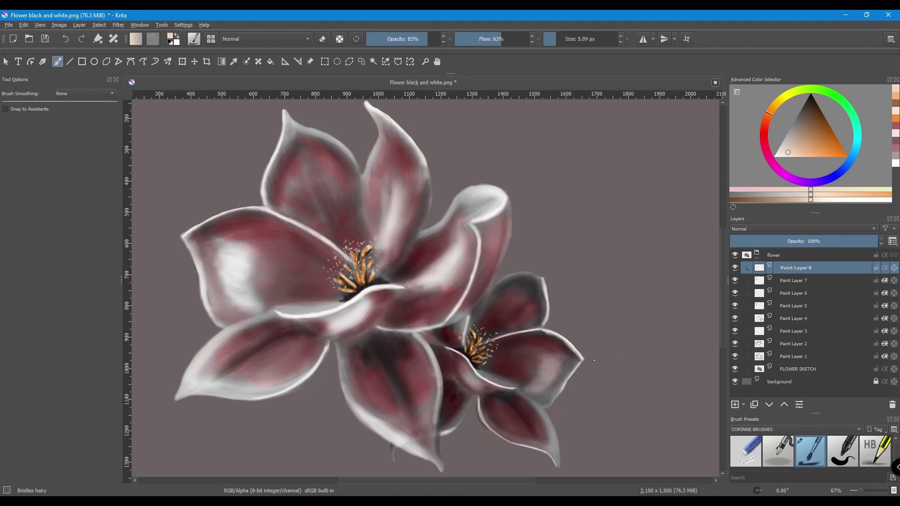
Step: Add another Normal layer, choose a near-black brown and set the brush to 56% opacity and 37% flow
click(734, 405)
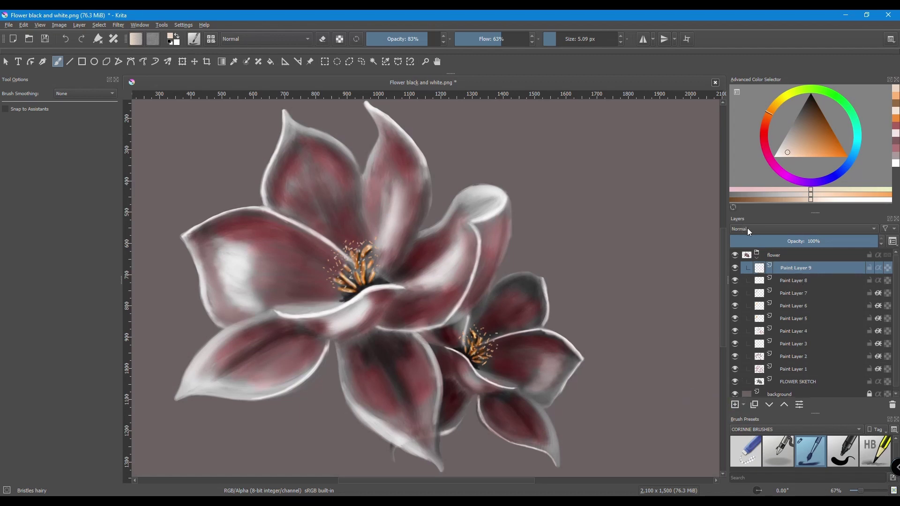
click(810, 102)
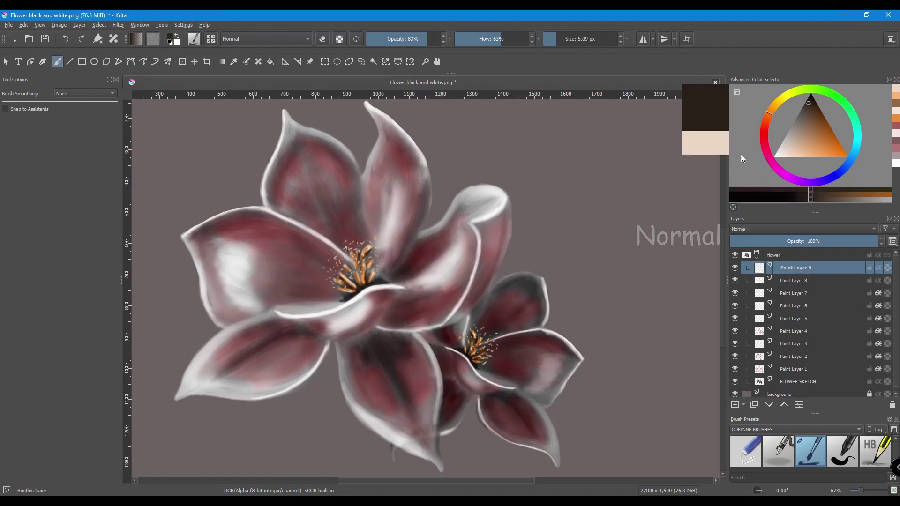
drag(501, 39, 482, 39)
drag(428, 39, 411, 40)
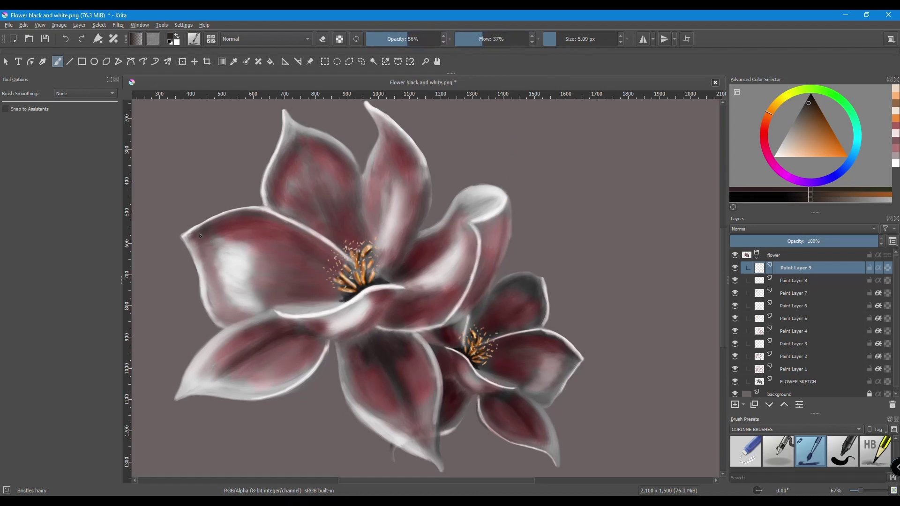
Step: Set the brush to 49% opacity, 29% flow and 7.70 px, and draw thin near-black lines along the large flower's upper petal edges
drag(481, 41, 477, 41)
drag(398, 41, 393, 41)
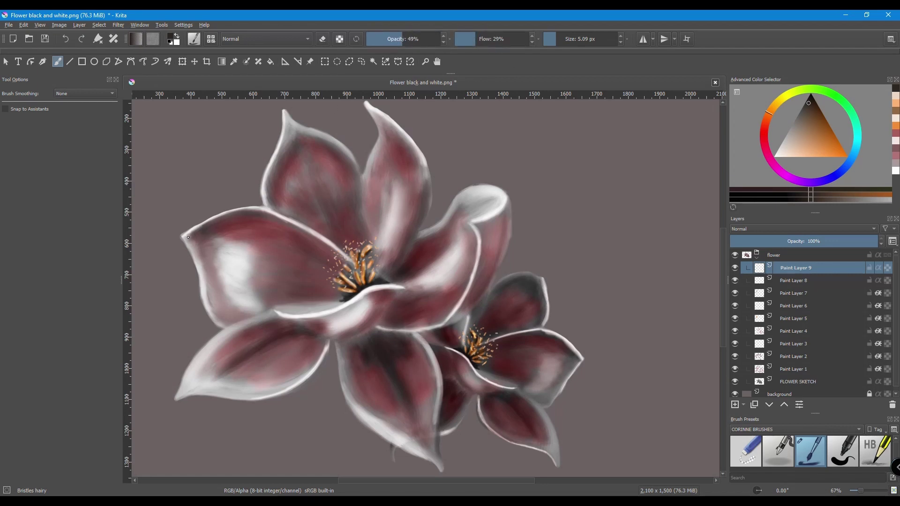
drag(552, 39, 557, 40)
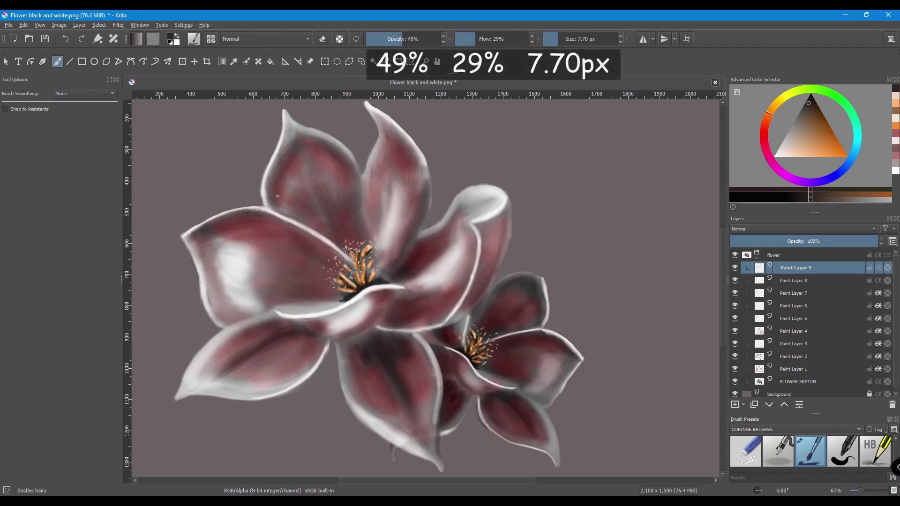
drag(189, 236, 198, 235)
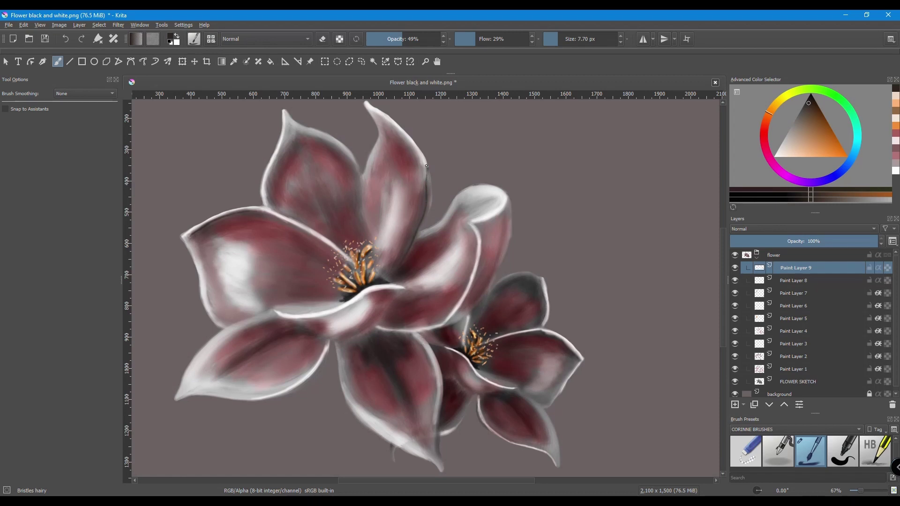
drag(377, 113, 391, 126)
key(e)
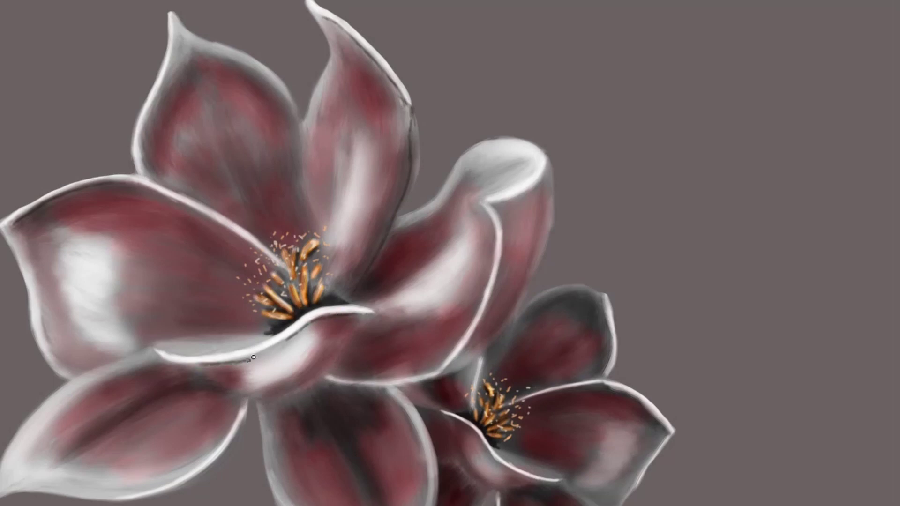
Step: Add thin dark lines below the large flower's front fold, on the small flower and the lower petals, and set the layer's opacity to 60%
drag(254, 357, 309, 323)
drag(490, 459, 536, 478)
drag(476, 360, 470, 407)
drag(484, 362, 476, 402)
drag(604, 308, 611, 365)
drag(668, 429, 645, 403)
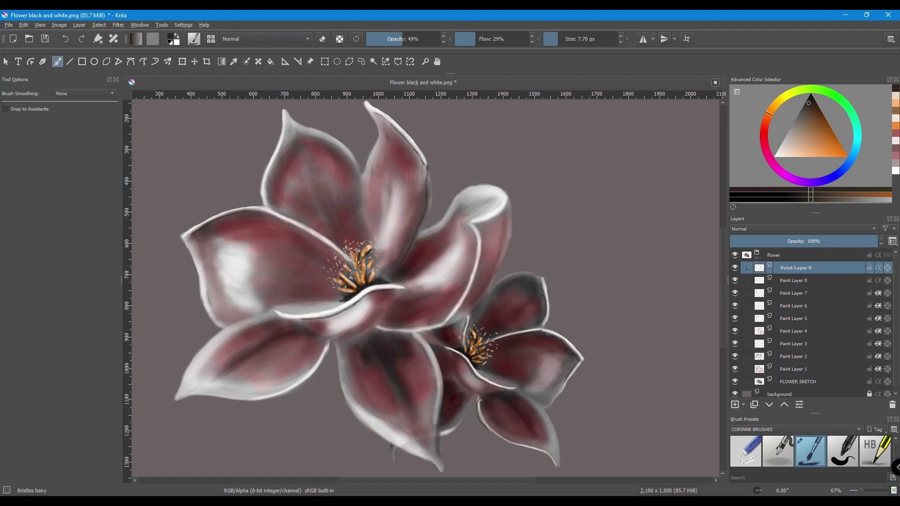
mouse_move(413, 334)
mouse_down()
mouse_move(435, 377)
mouse_move(433, 402)
mouse_up()
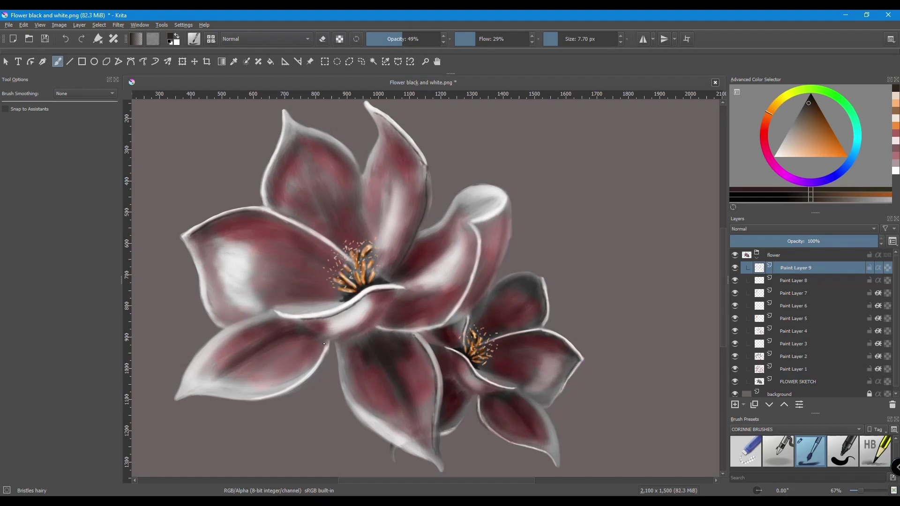
mouse_move(324, 341)
mouse_down()
mouse_move(312, 370)
mouse_move(287, 391)
mouse_up()
drag(841, 241, 820, 241)
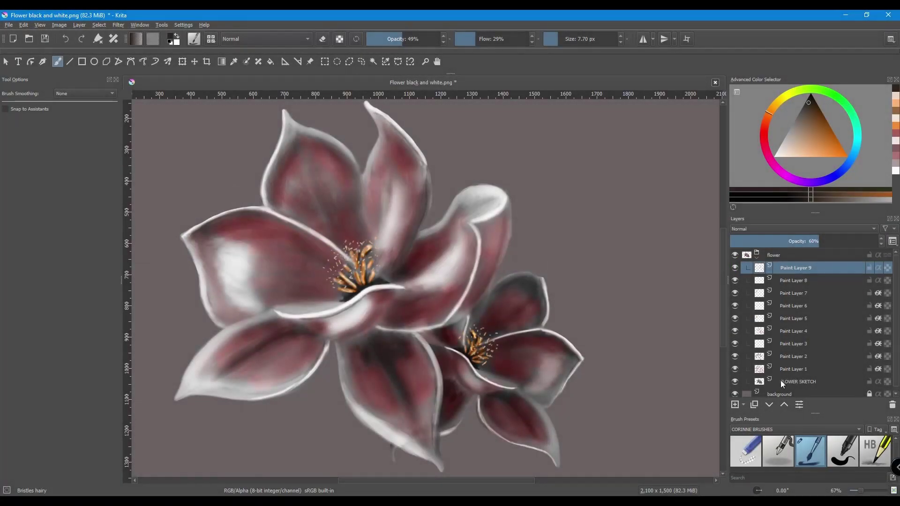
Step: Apply an HSV/HSL adjustment to Paint Layer 1, shifting the hue to -69 and raising the saturation slightly
click(735, 369)
click(735, 370)
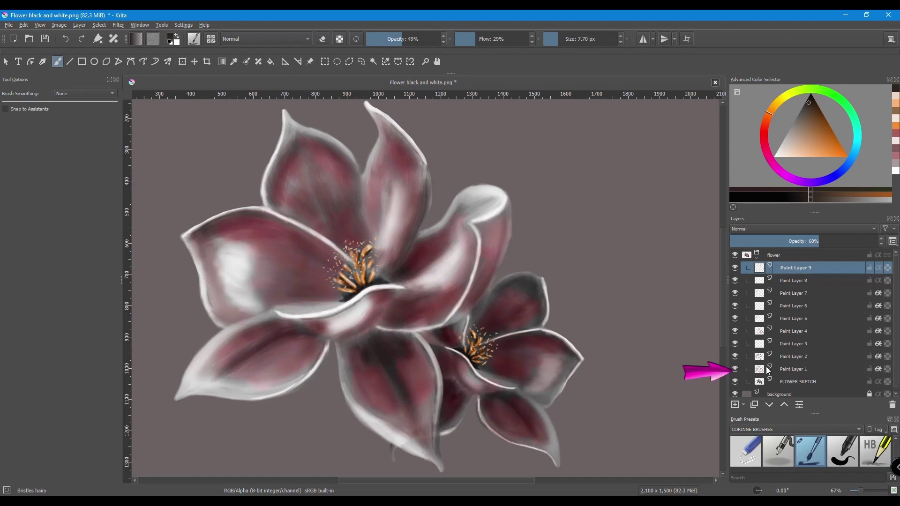
click(786, 371)
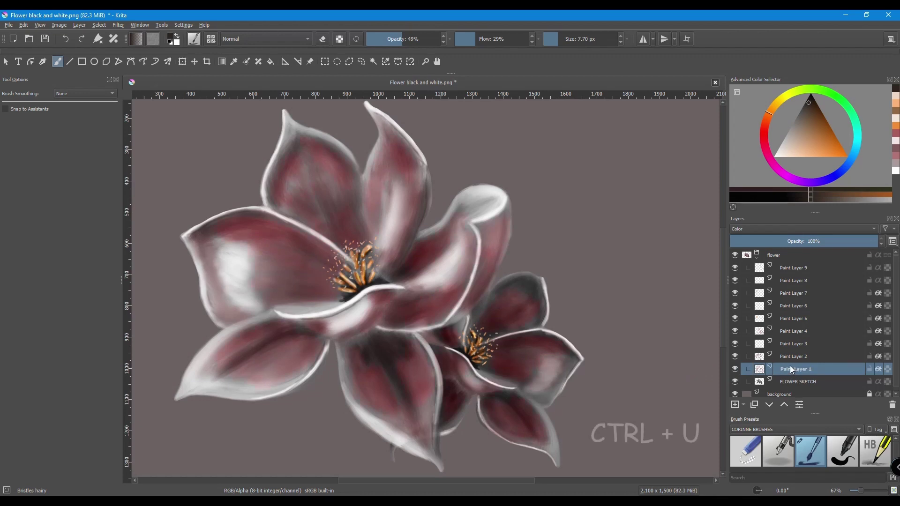
key(ctrl+u)
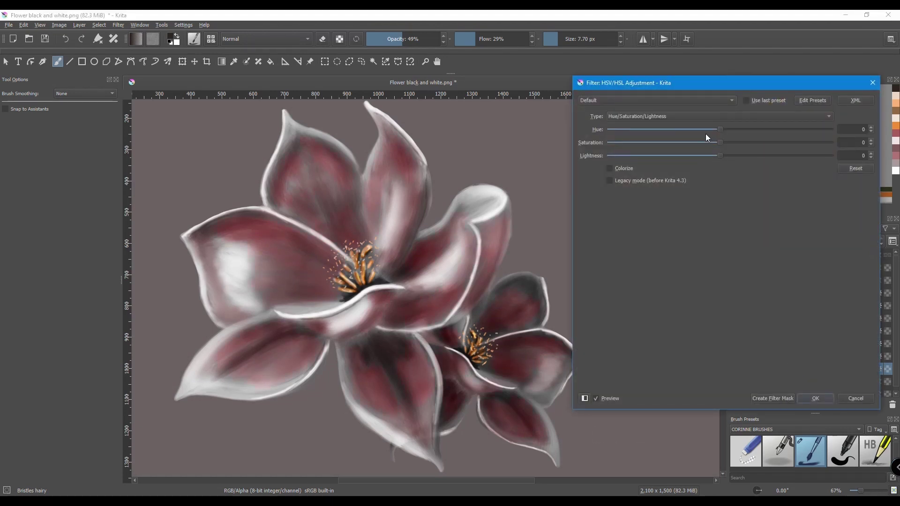
drag(723, 129, 694, 129)
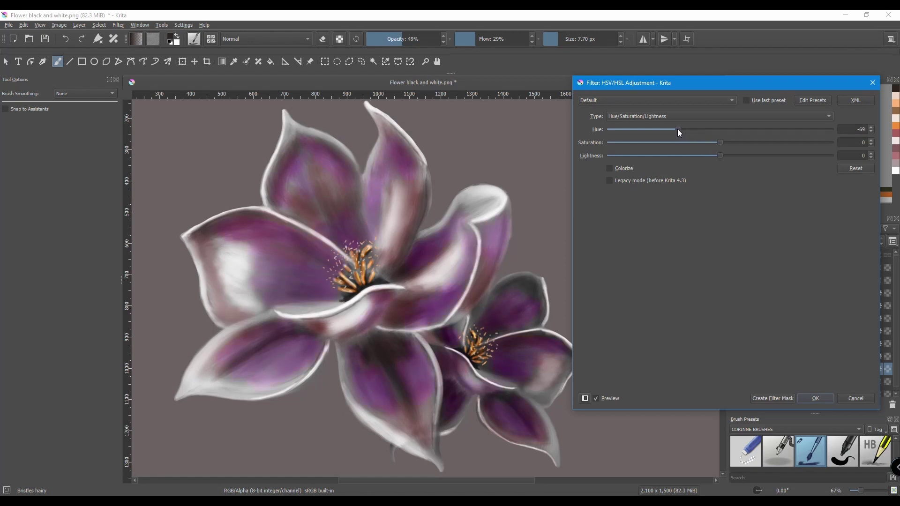
drag(719, 142, 728, 142)
click(815, 398)
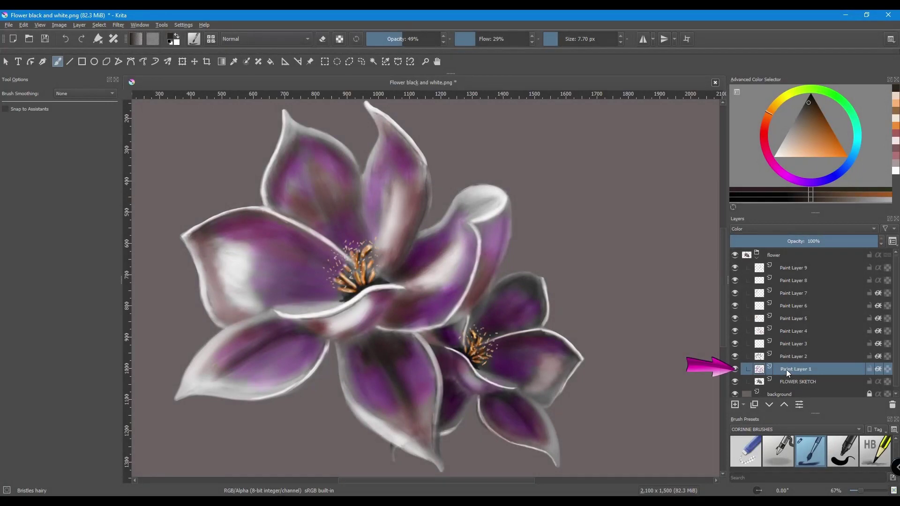
Step: Duplicate Paint Layer 1 and set the copy's blending mode to Overlay
key(ctrl+j)
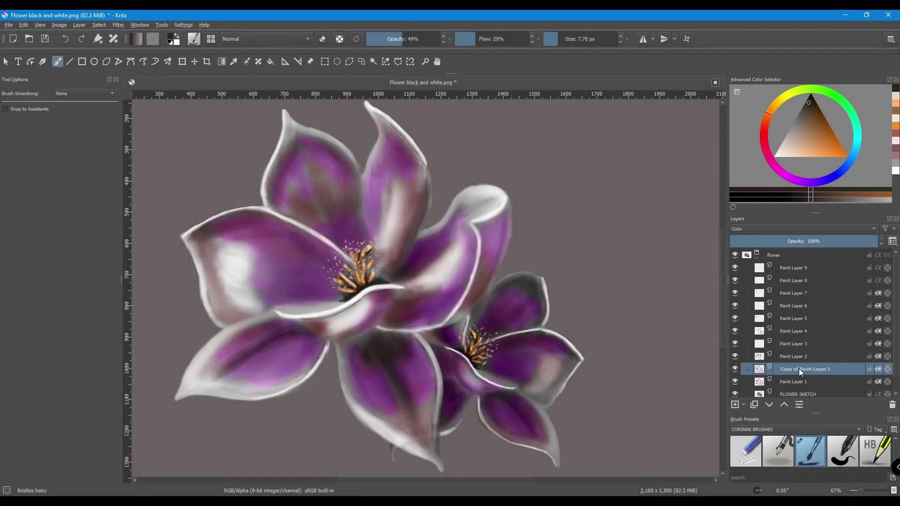
click(767, 228)
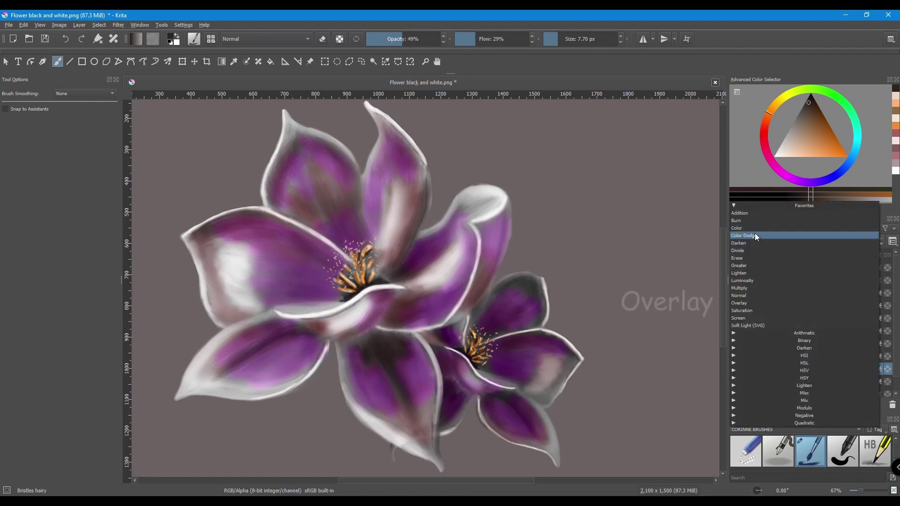
click(741, 304)
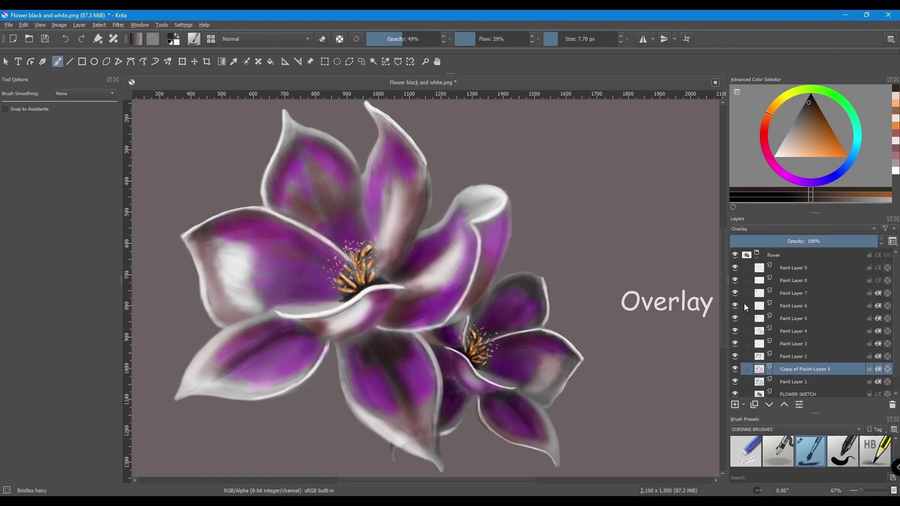
Step: Apply an HSV/HSL adjustment to the Overlay copy with hue -105 and saturation 39
key(ctrl+u)
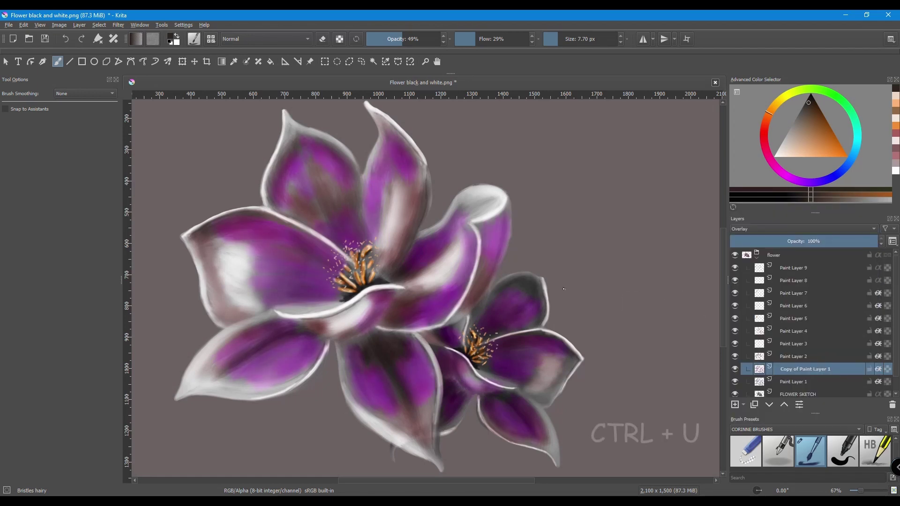
drag(719, 131, 689, 132)
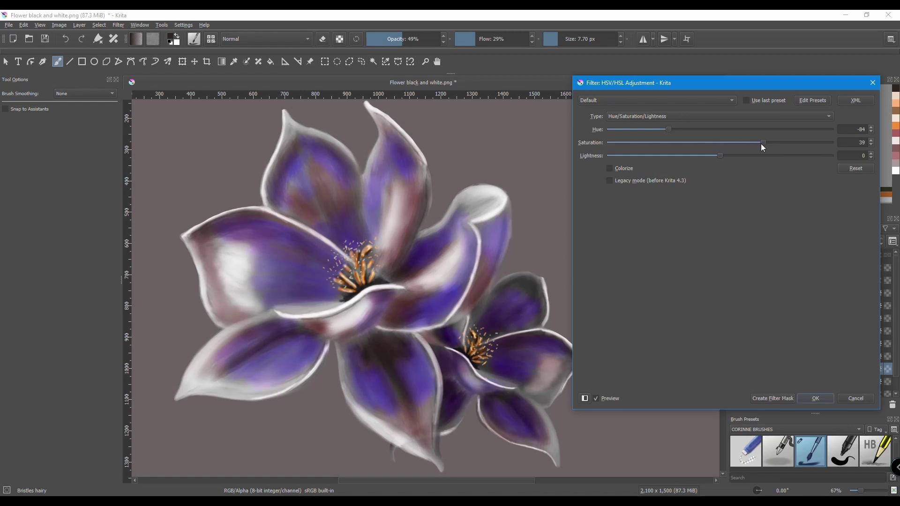
drag(664, 133, 657, 135)
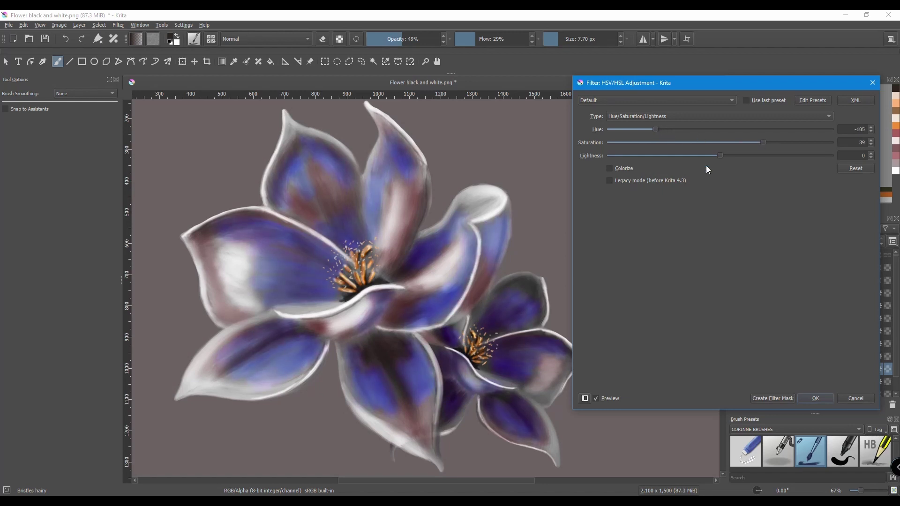
click(811, 398)
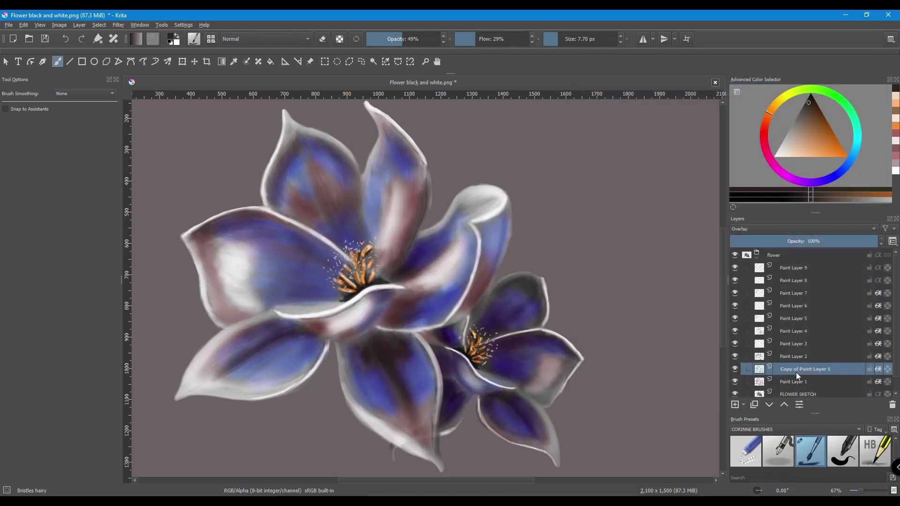
Step: Compare the painting with and without the Overlay copy, and set that layer's opacity to 43%
click(735, 370)
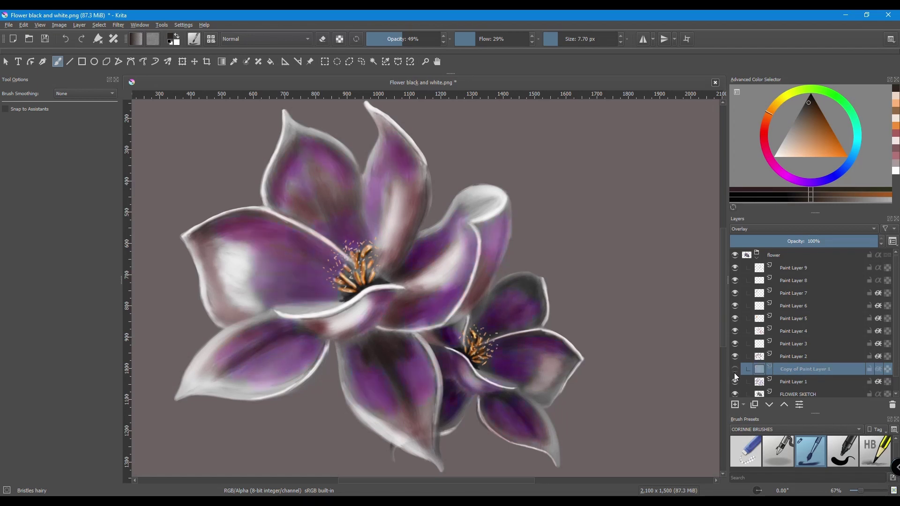
click(735, 369)
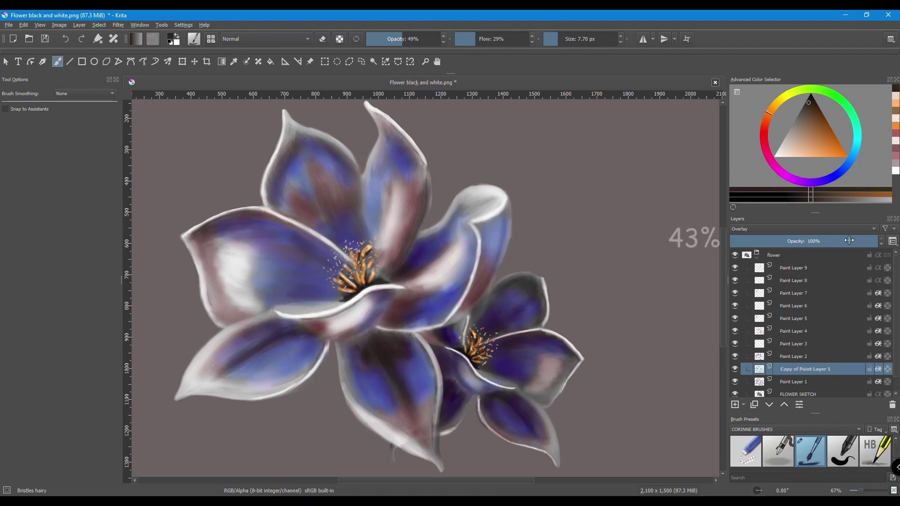
click(820, 242)
drag(820, 242, 794, 242)
Step: Darken the background layer by lowering its lightness with an HSV/HSL adjustment, and set the Overlay copy's opacity to 27%
scroll(869, 390, down, 1)
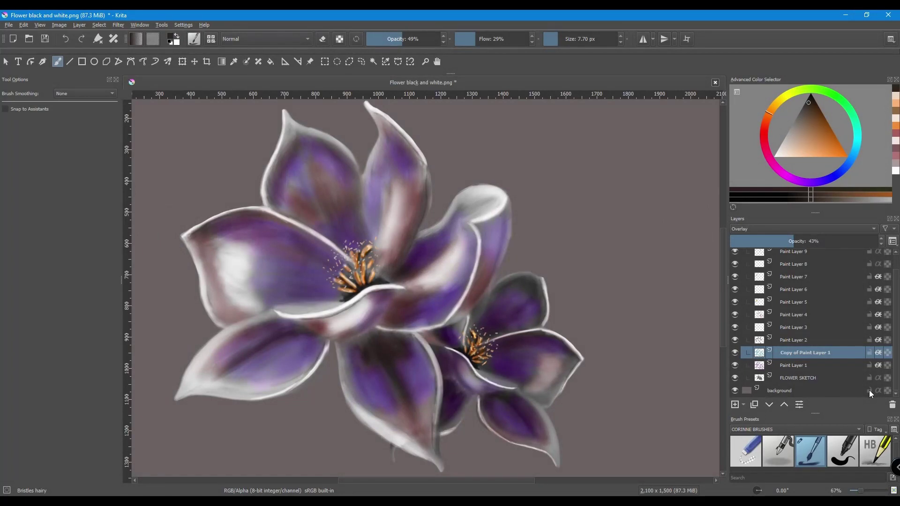
click(797, 389)
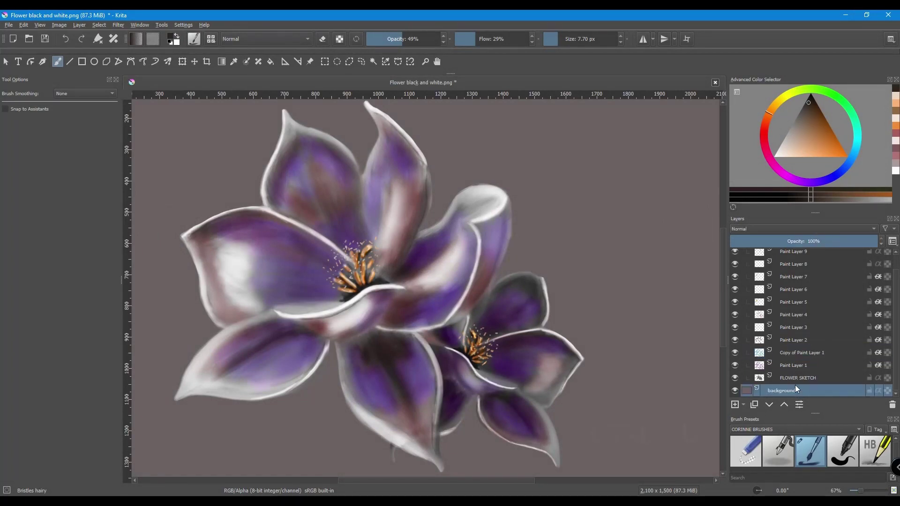
key(ctrl+u)
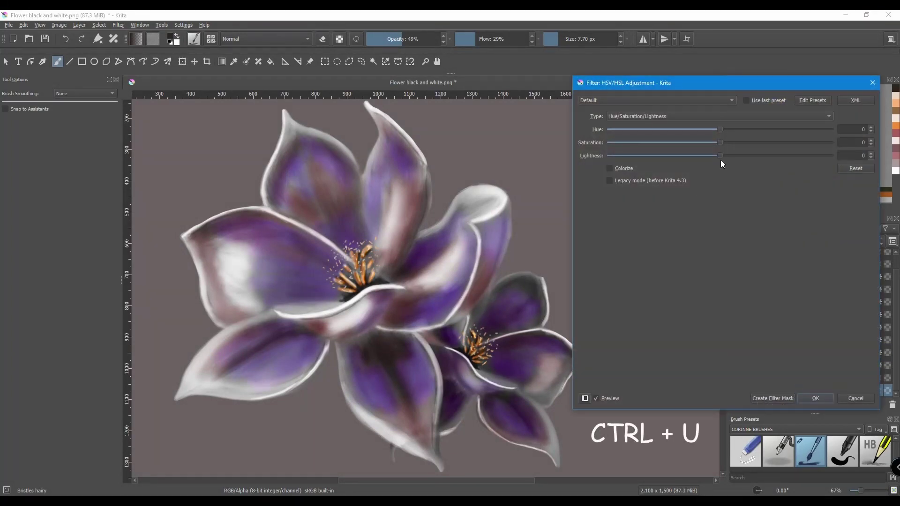
drag(718, 156, 680, 154)
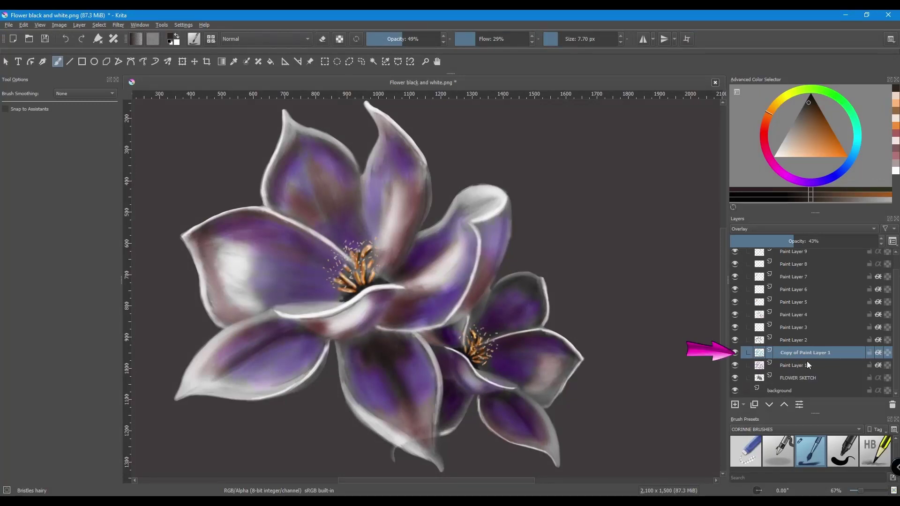
drag(792, 241, 771, 241)
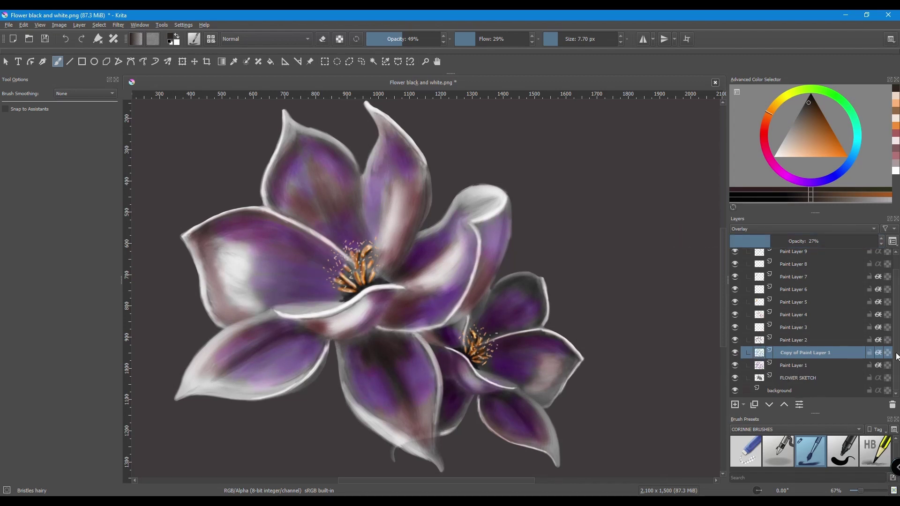
Step: Add a new layer above Paint Layer 9 and set its blending mode to Color
drag(896, 353, 896, 332)
click(787, 265)
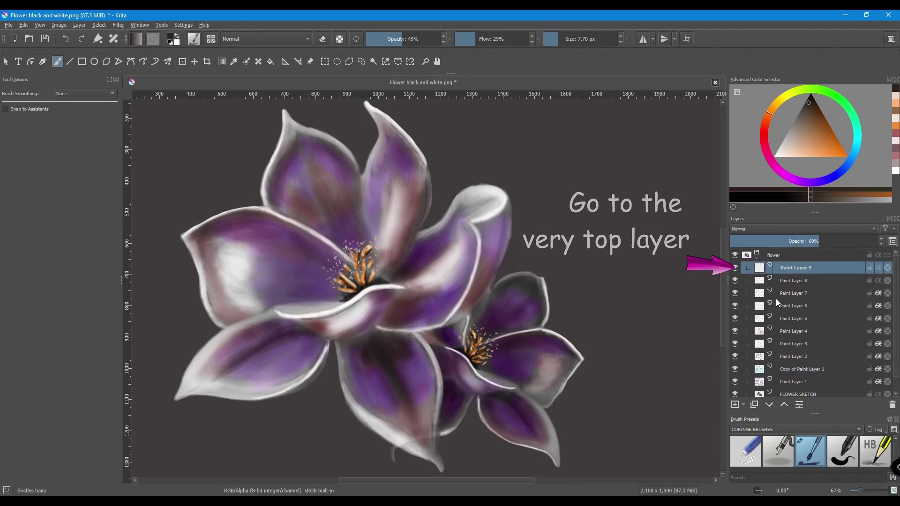
click(735, 405)
click(762, 229)
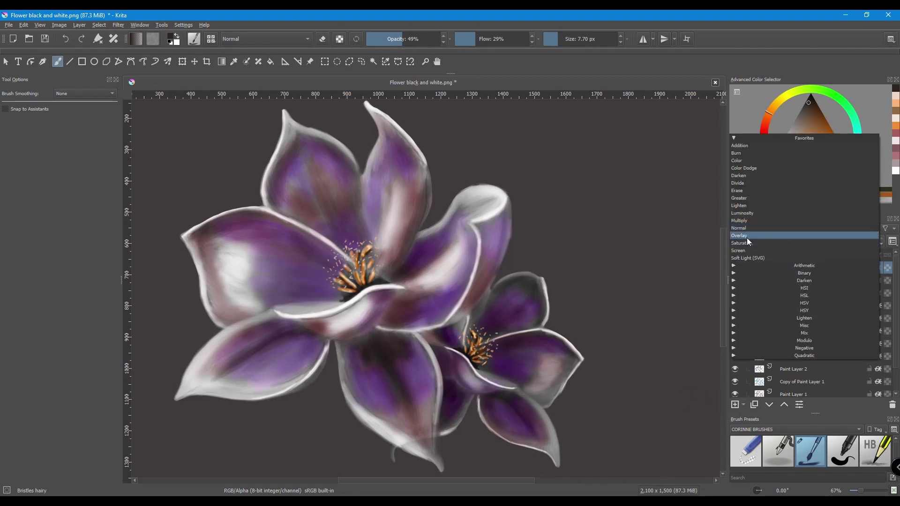
click(743, 160)
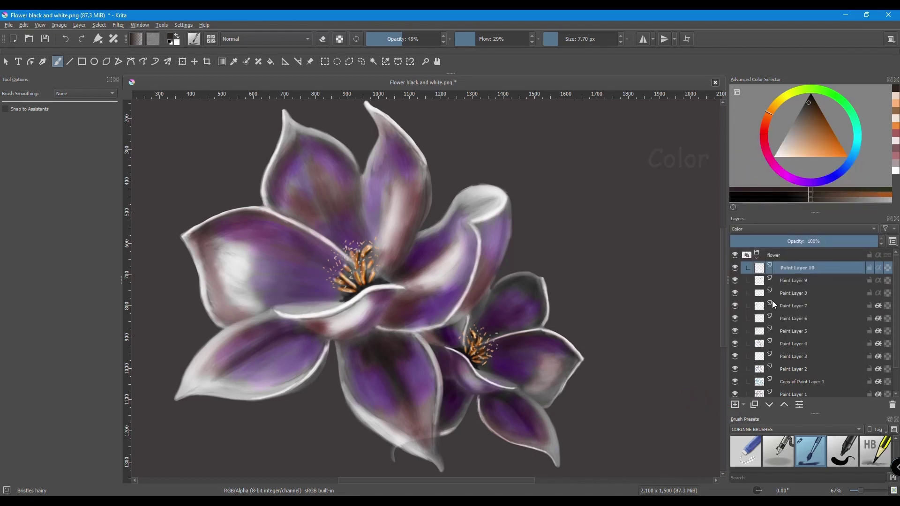
Step: Choose a soft pink as the paint colour and set the brush to 37% opacity and 22% flow
click(766, 150)
click(800, 151)
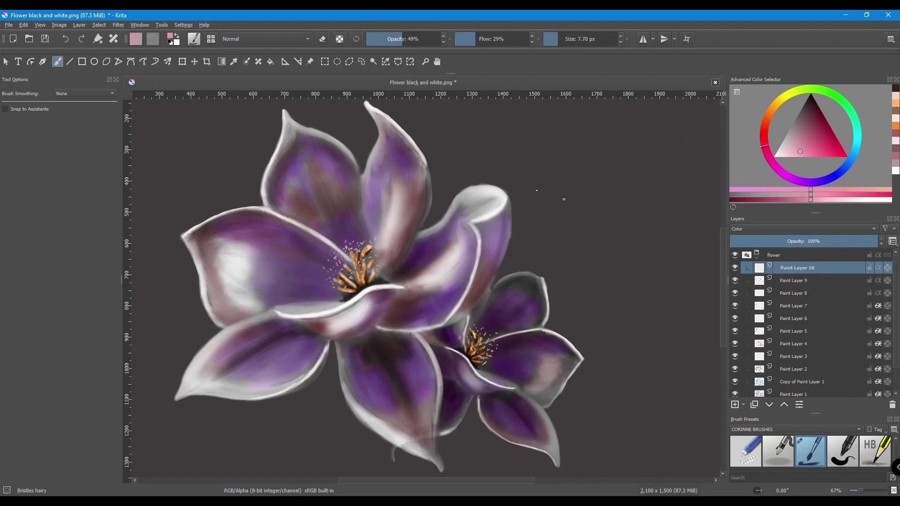
drag(408, 39, 393, 39)
drag(480, 39, 475, 38)
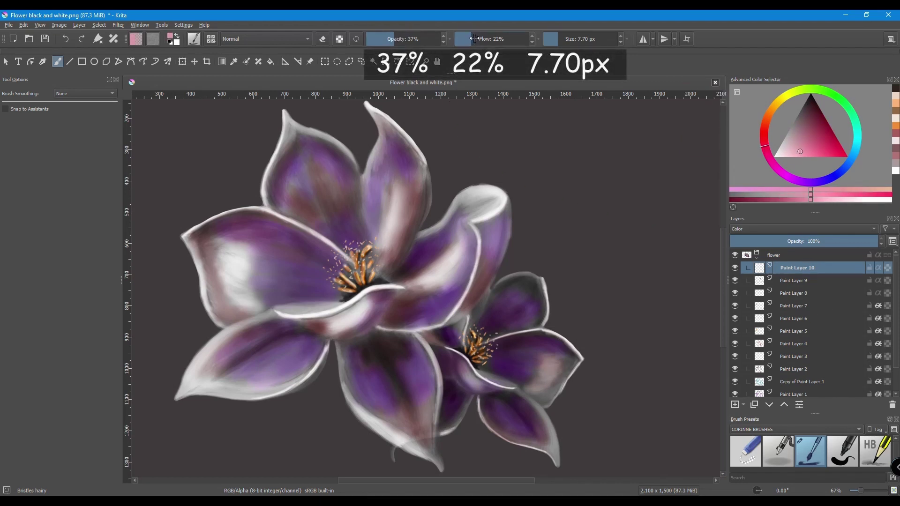
Step: Turn on alpha inheritance for Paint Layers 8, 9 and 10
click(877, 292)
click(877, 280)
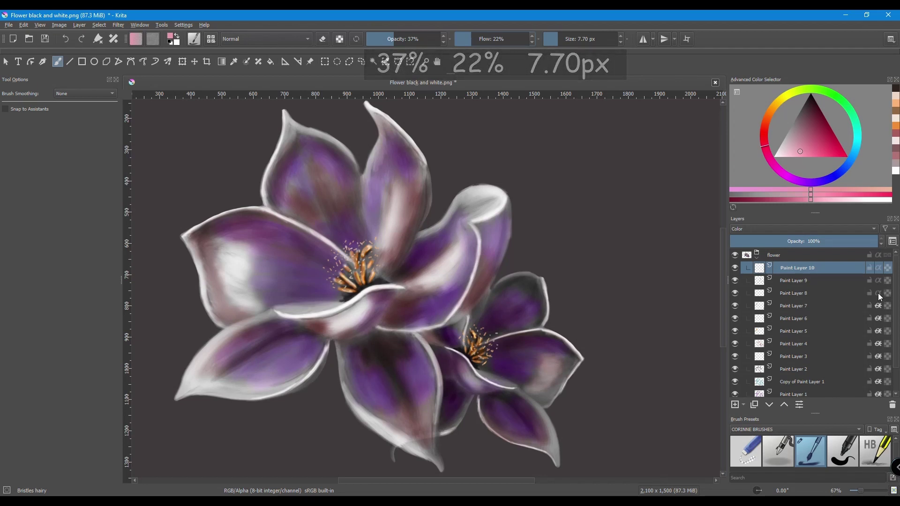
click(877, 268)
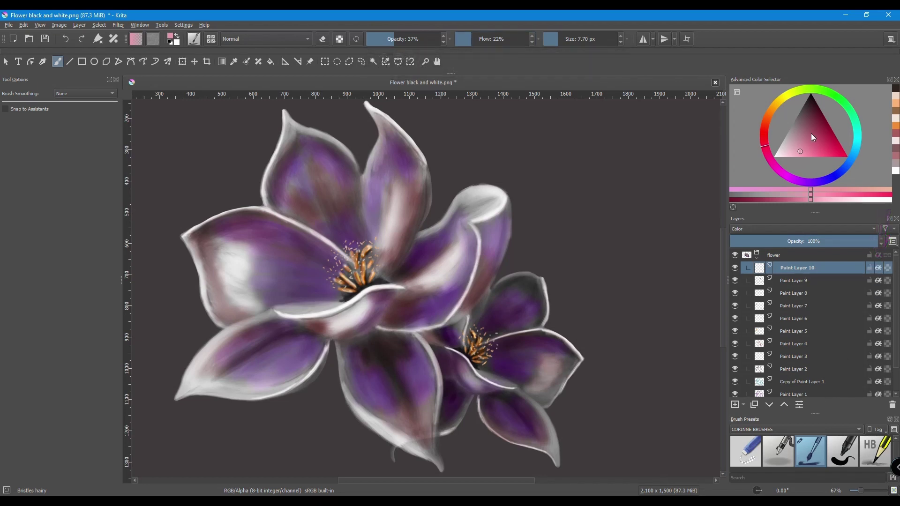
Step: Paint soft pink over the petal highlights of both flowers on Paint Layer 10 with a brush size of 127.41 px
drag(562, 40, 580, 40)
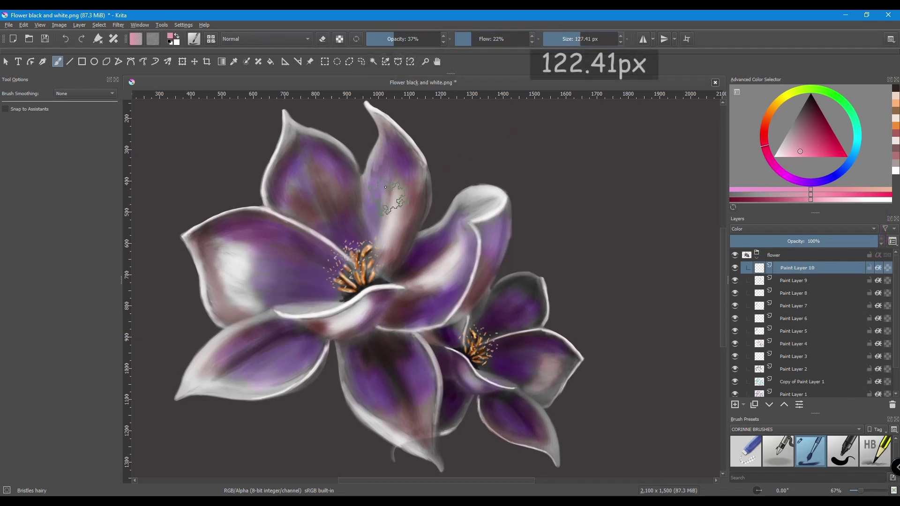
drag(396, 181, 398, 252)
drag(402, 165, 395, 261)
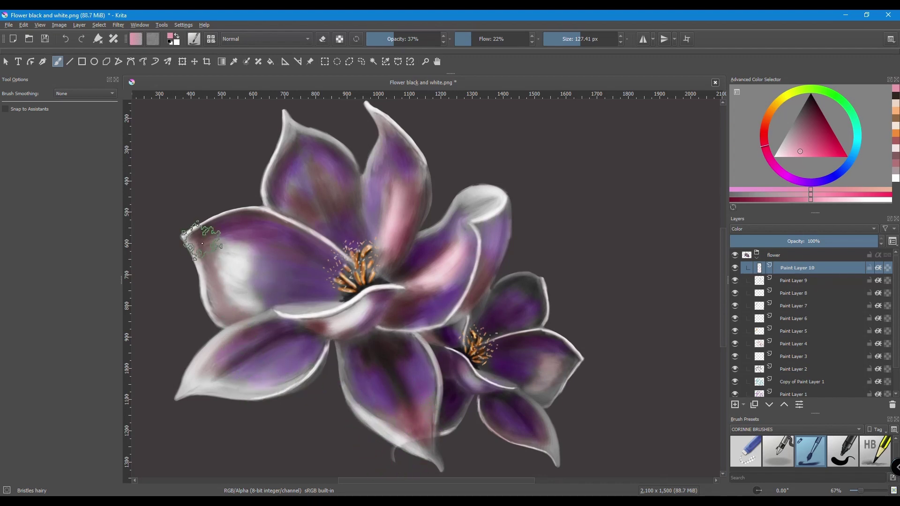
drag(204, 239, 223, 288)
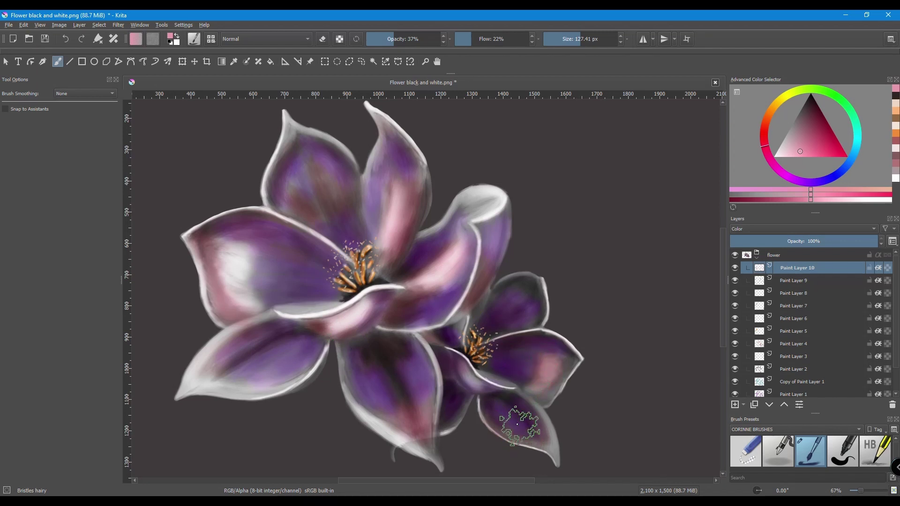
mouse_move(437, 350)
mouse_down()
mouse_move(455, 384)
mouse_move(468, 389)
mouse_move(438, 342)
mouse_move(463, 392)
mouse_move(442, 439)
mouse_up()
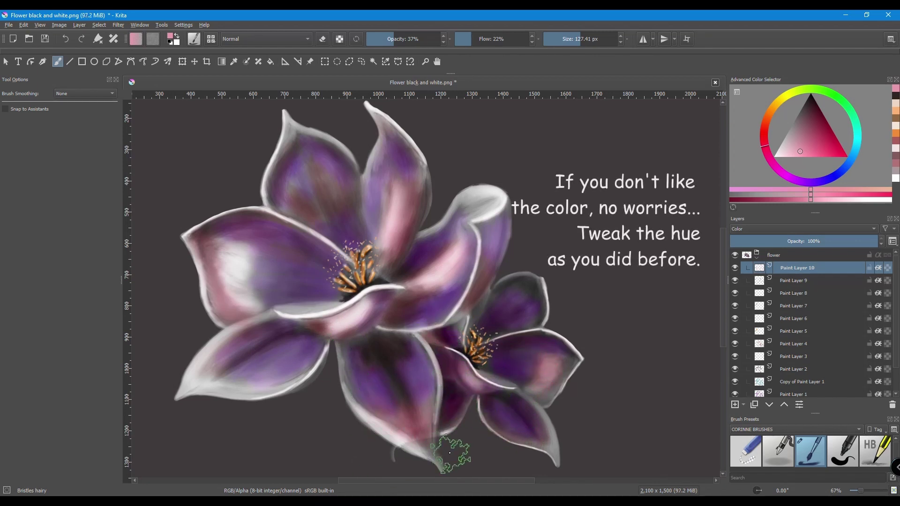
mouse_move(269, 378)
mouse_down()
mouse_move(262, 331)
mouse_move(193, 395)
mouse_move(220, 375)
mouse_move(358, 370)
mouse_move(304, 314)
mouse_up()
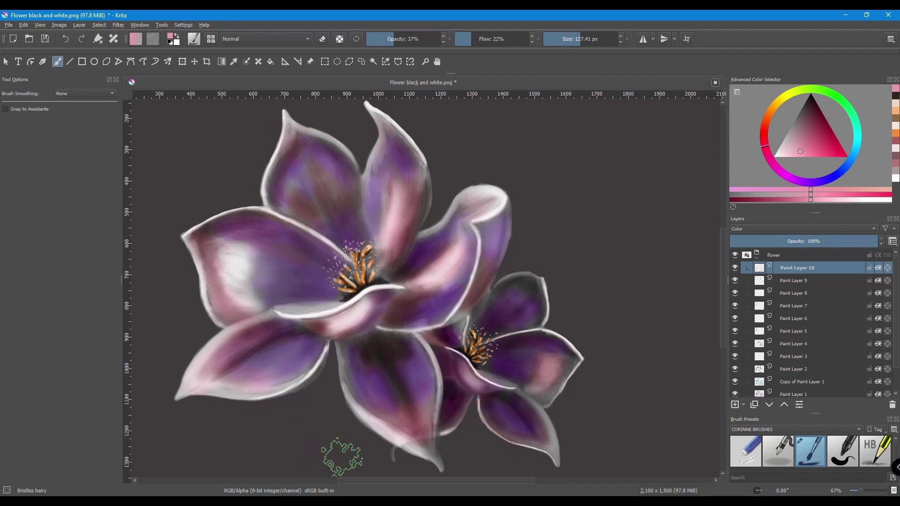
Step: Shift the hue of Paint Layer 10 from pink toward a warm peach-beige with an HSV/HSL adjustment
key(ctrl+u)
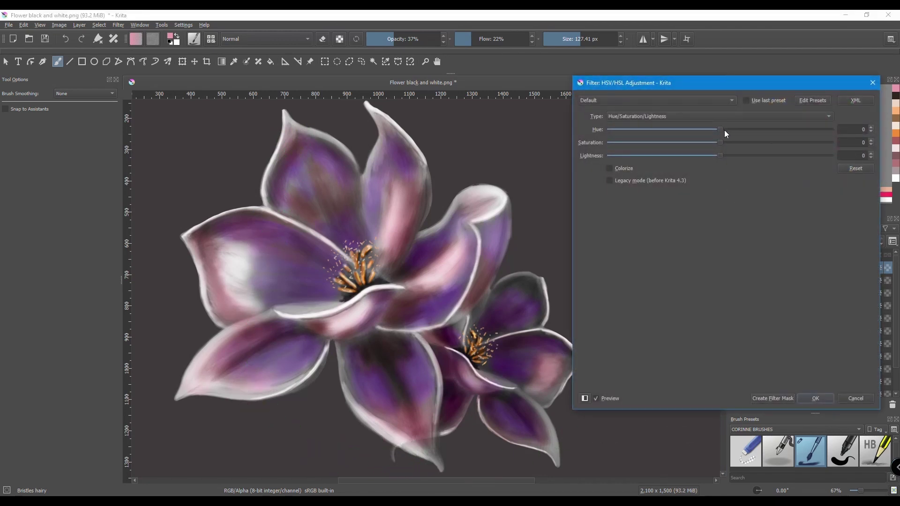
mouse_move(721, 130)
mouse_down()
mouse_move(687, 135)
mouse_move(765, 125)
mouse_move(722, 127)
mouse_move(765, 142)
mouse_move(757, 128)
mouse_move(769, 129)
mouse_move(658, 132)
mouse_move(737, 128)
mouse_up()
click(827, 400)
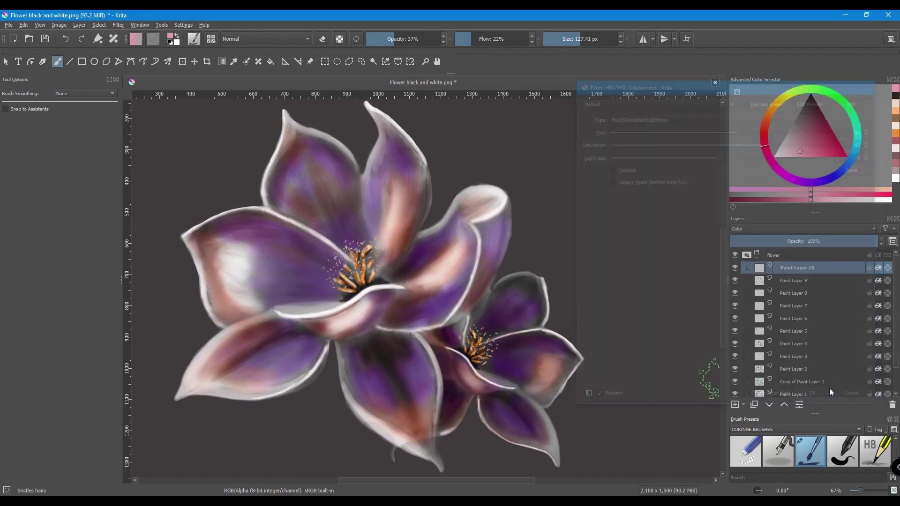
Step: Hide and reshow Copy of Paint Layer 1 to compare its effect on the petal colours
click(735, 382)
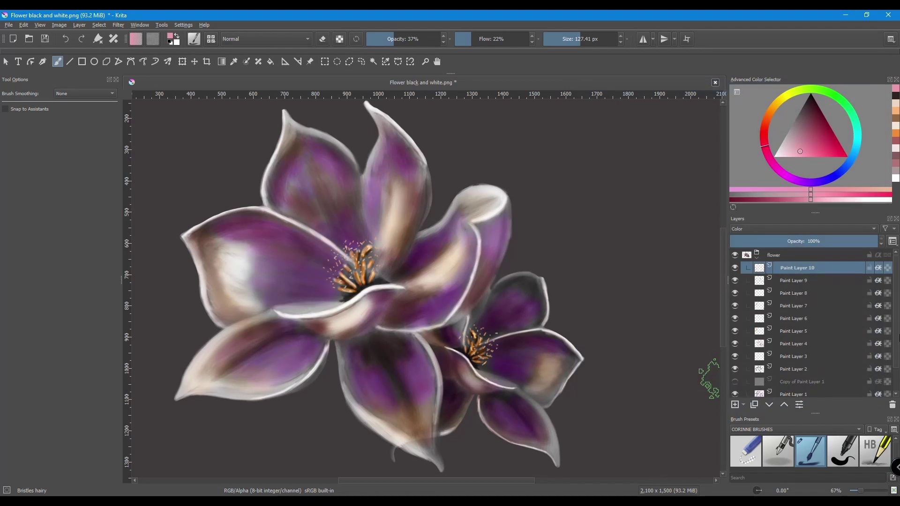
drag(897, 344, 899, 371)
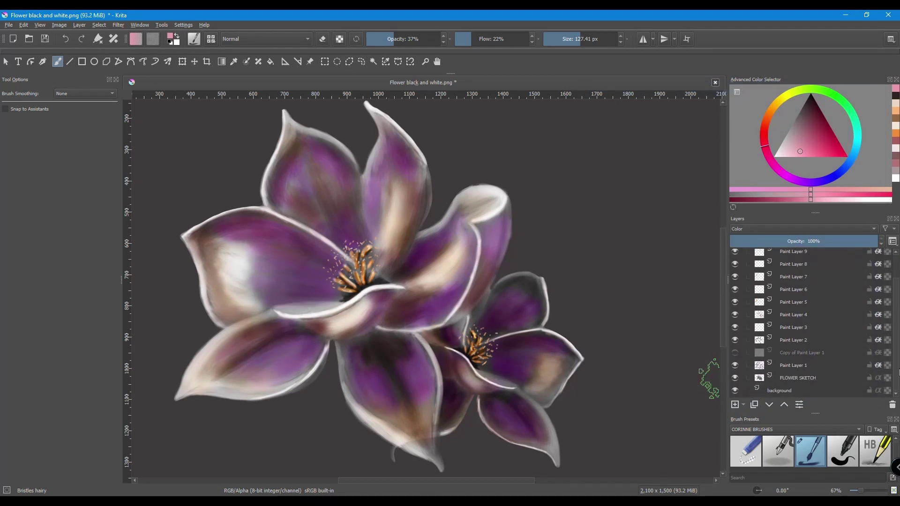
click(735, 353)
Step: Apply an HSV/HSL adjustment to Copy of Paint Layer 1 with hue -79, and fine-tune its saturation and lightness
click(786, 351)
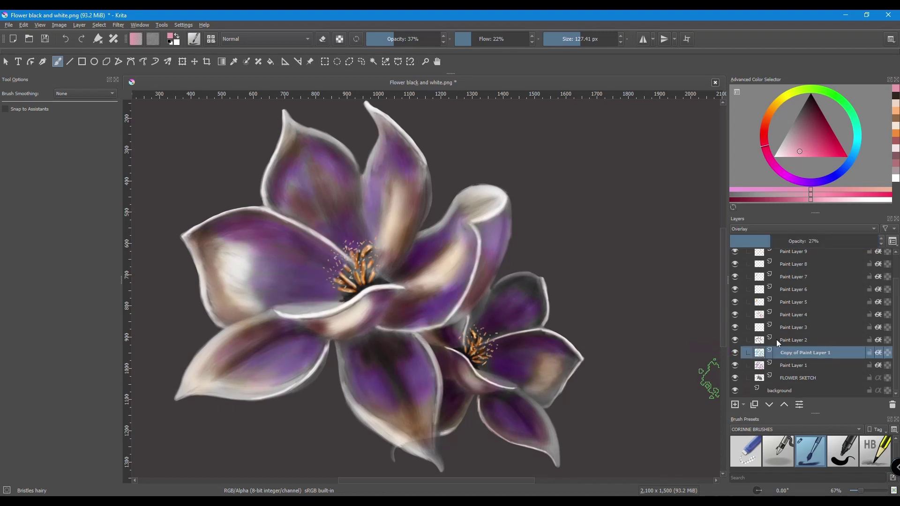
key(ctrl+u)
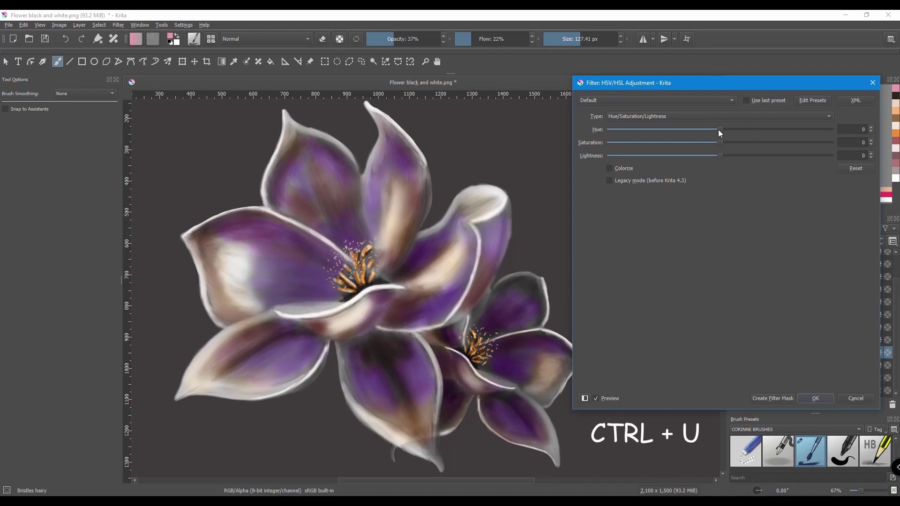
drag(719, 129, 672, 132)
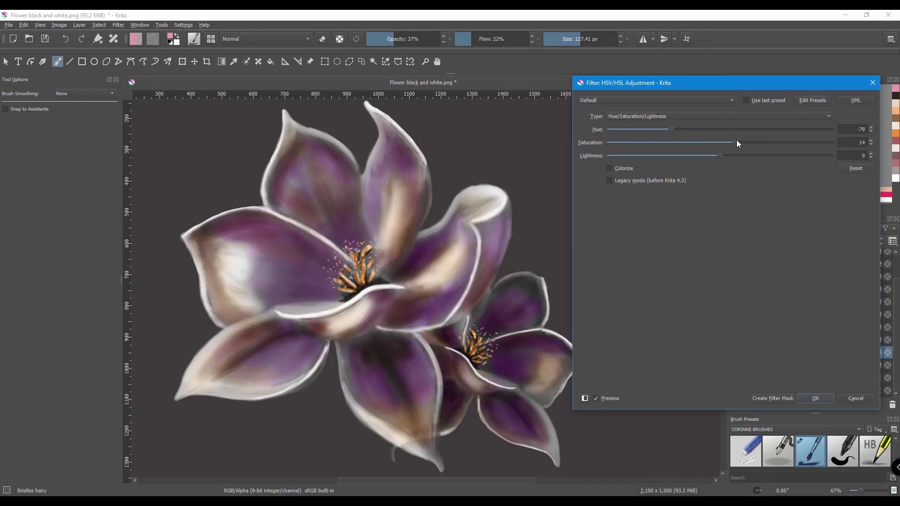
drag(720, 155, 728, 155)
click(814, 397)
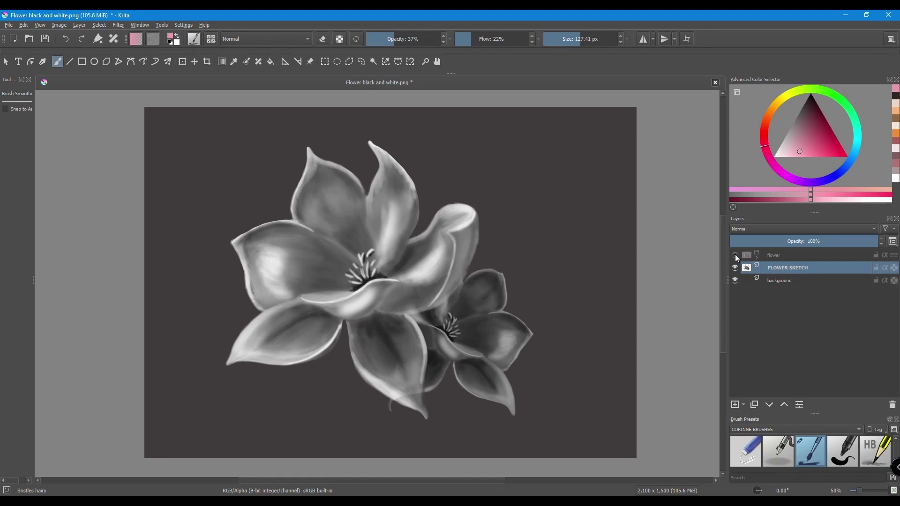
Step: Show the flower group again to compare the coloured painting with the black-and-white sketch
click(735, 255)
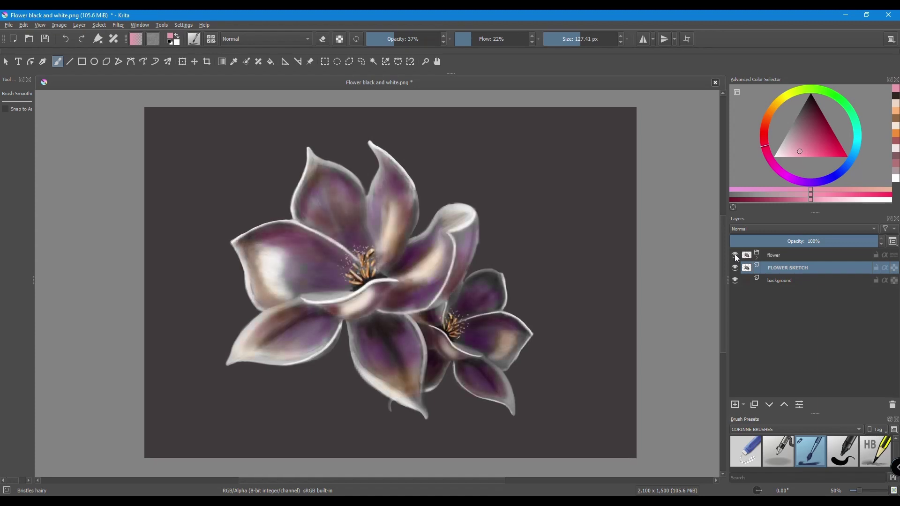